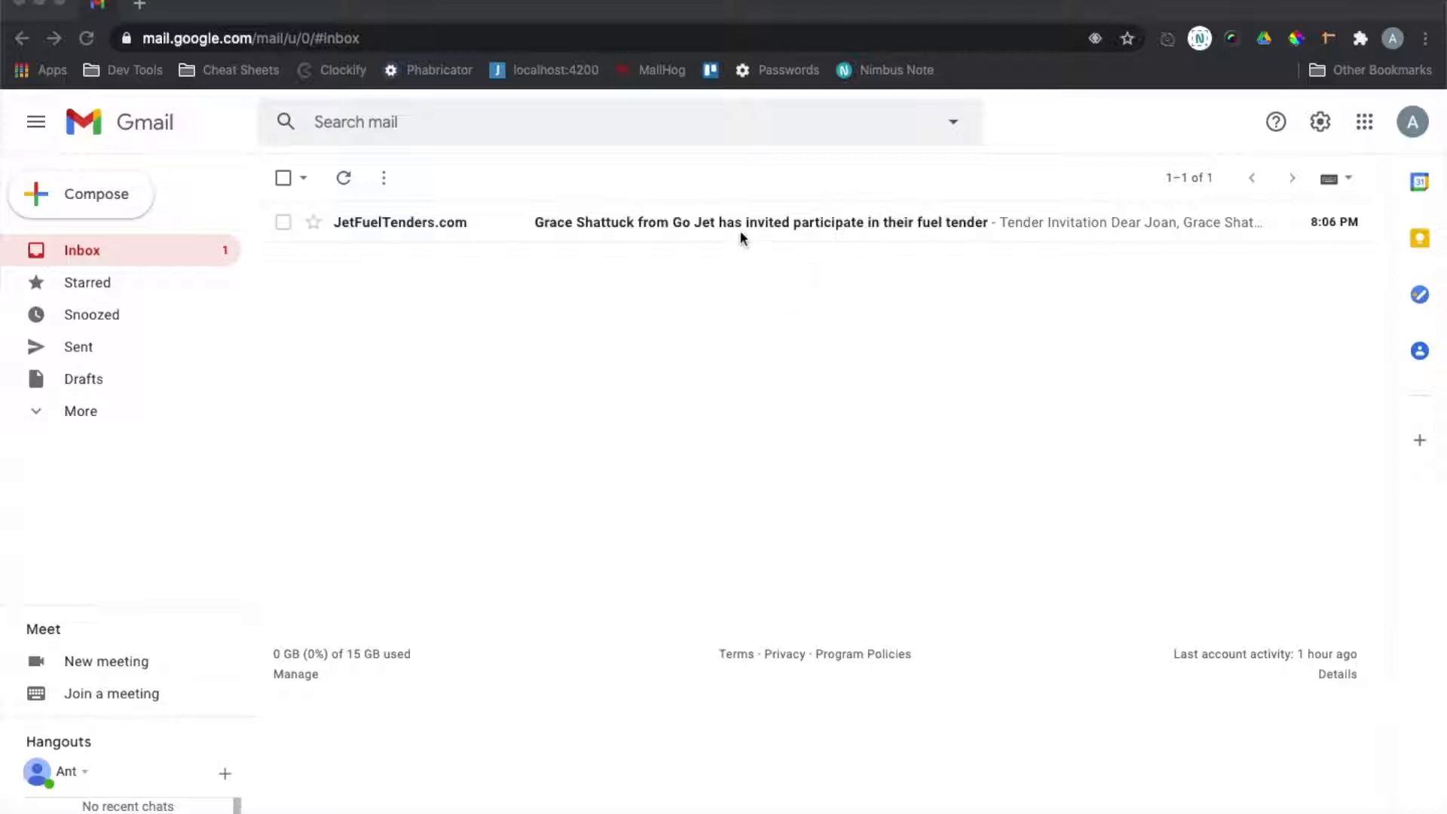
Step: Open the Go Jet fuel tender invitation email and go through to the supplier sign-up form to check its details
click(739, 230)
scroll(798, 472, down, 2)
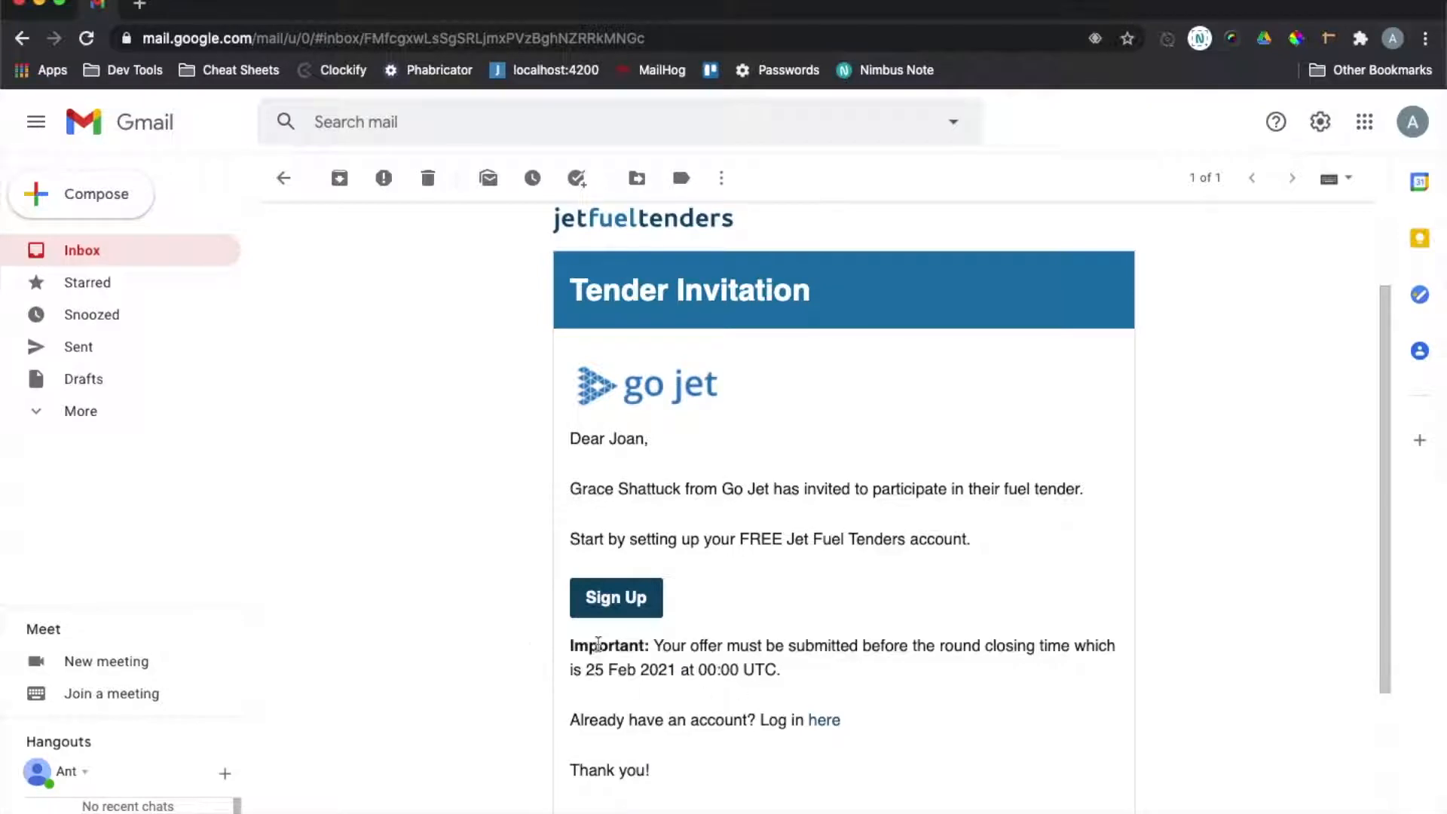
click(625, 599)
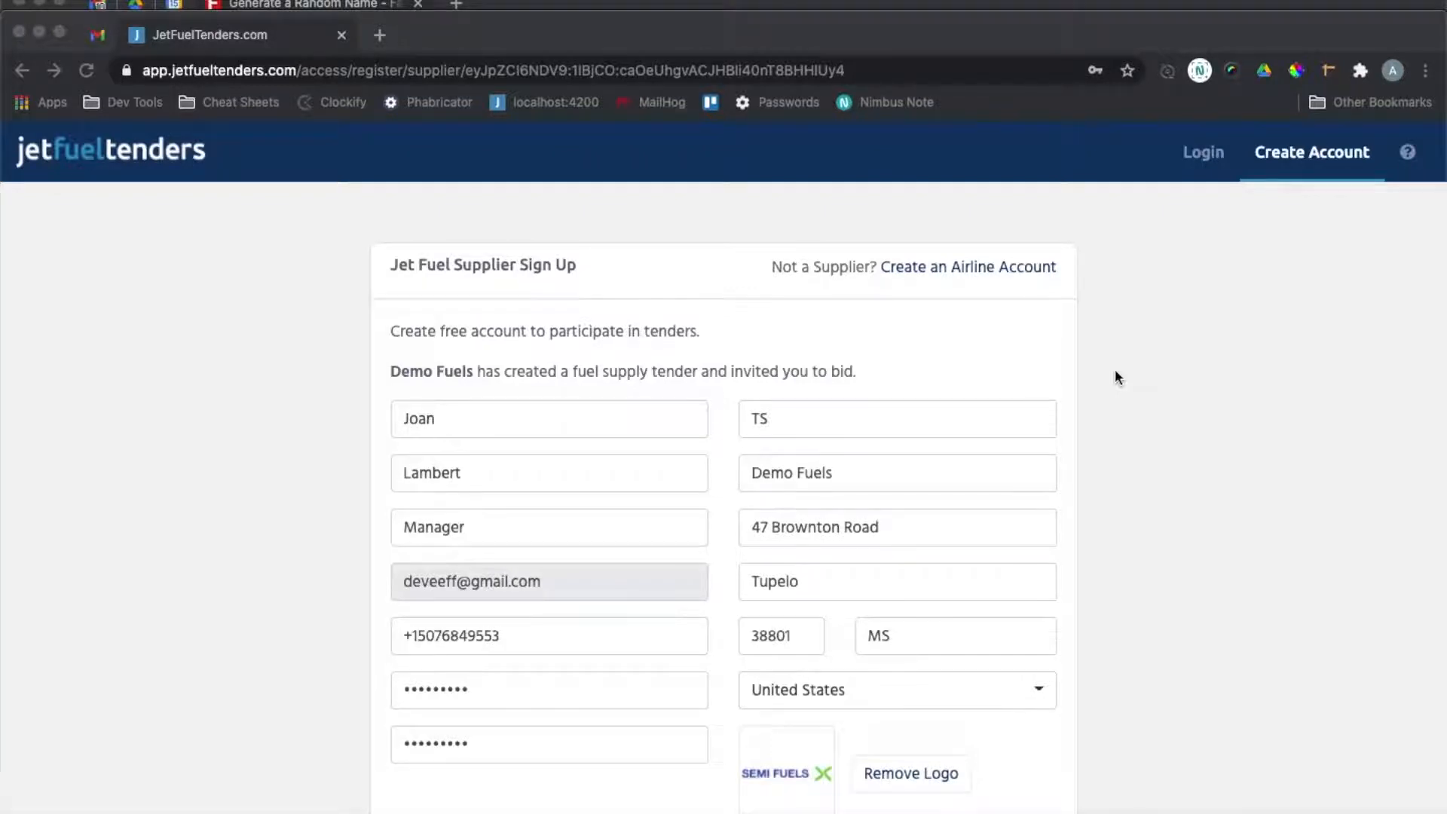
scroll(1118, 377, down, 5)
scroll(1118, 377, up, 3)
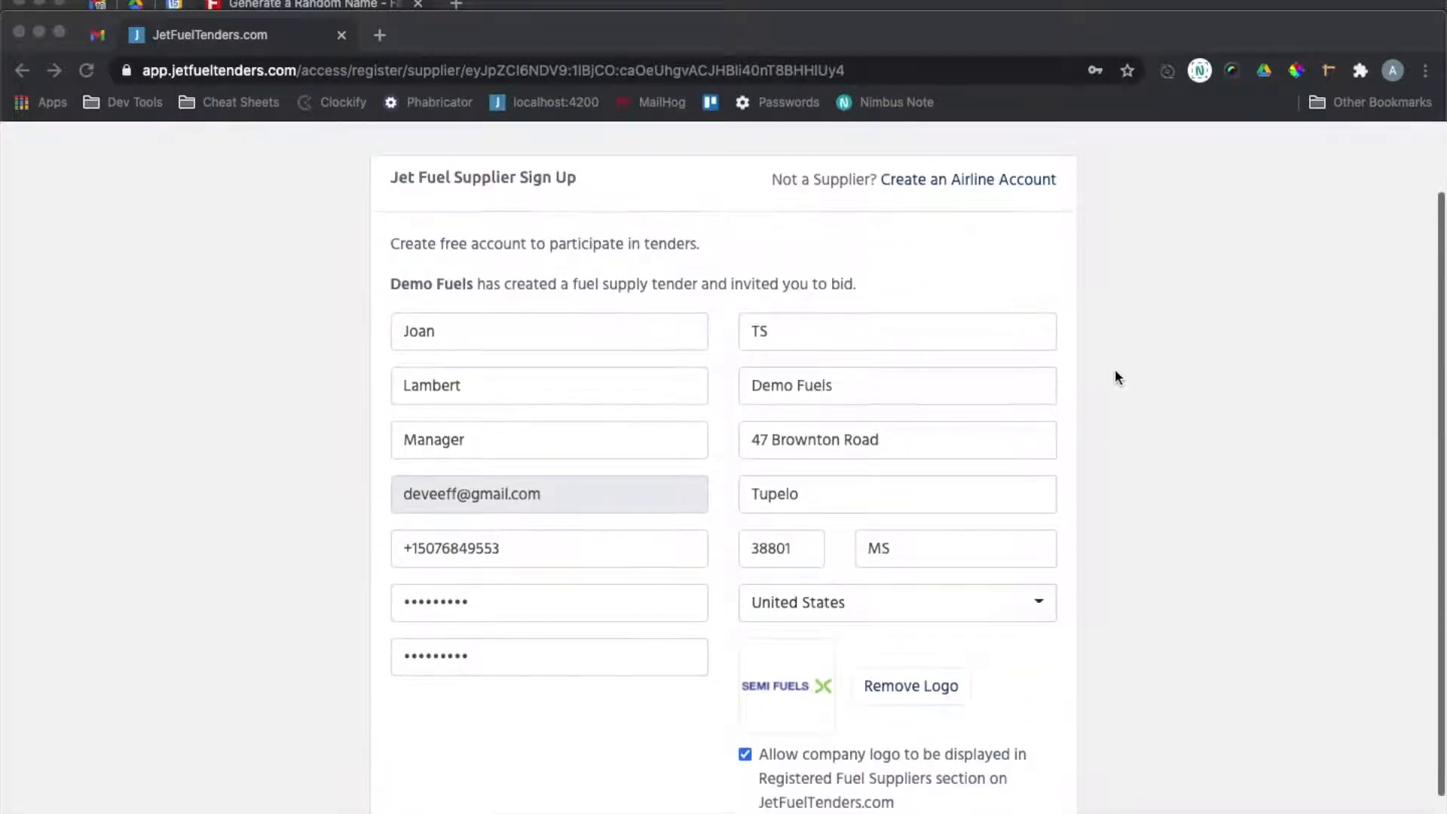
scroll(998, 594, down, 1)
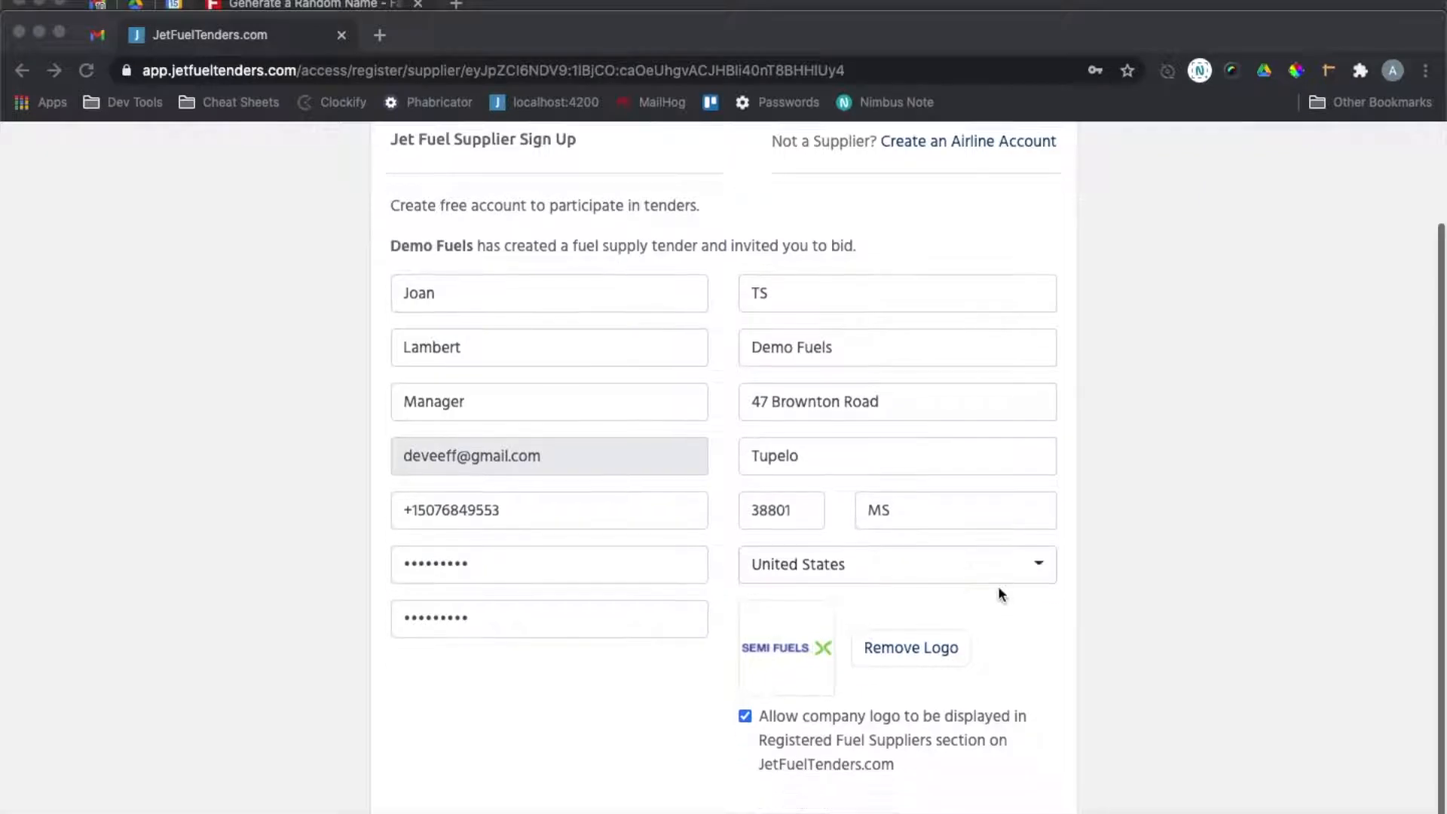
scroll(998, 595, down, 2)
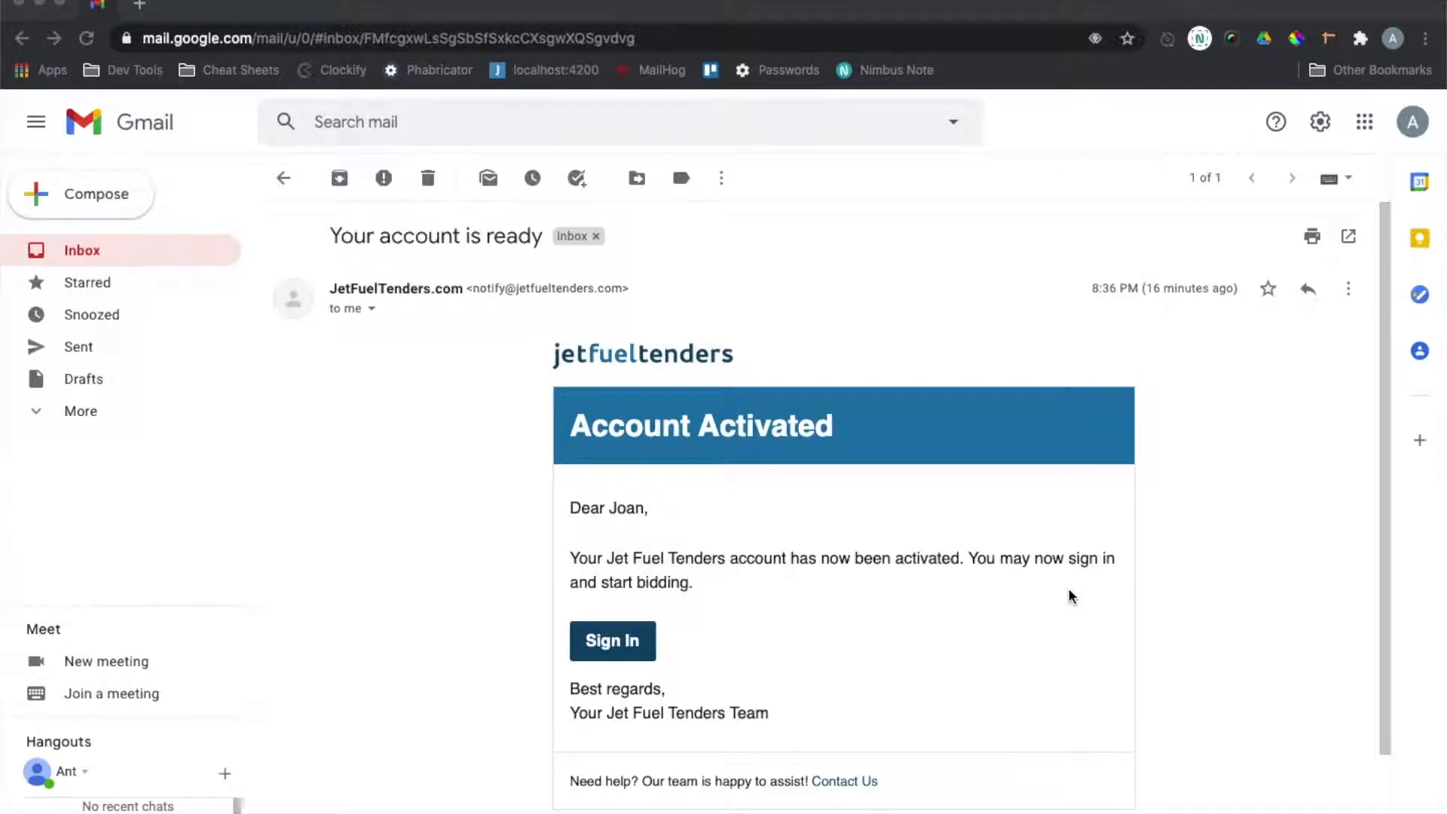
Step: Sign in to Jet Fuel Tenders from the account activation email and open the details of Go Jet's Demo Tender
click(612, 641)
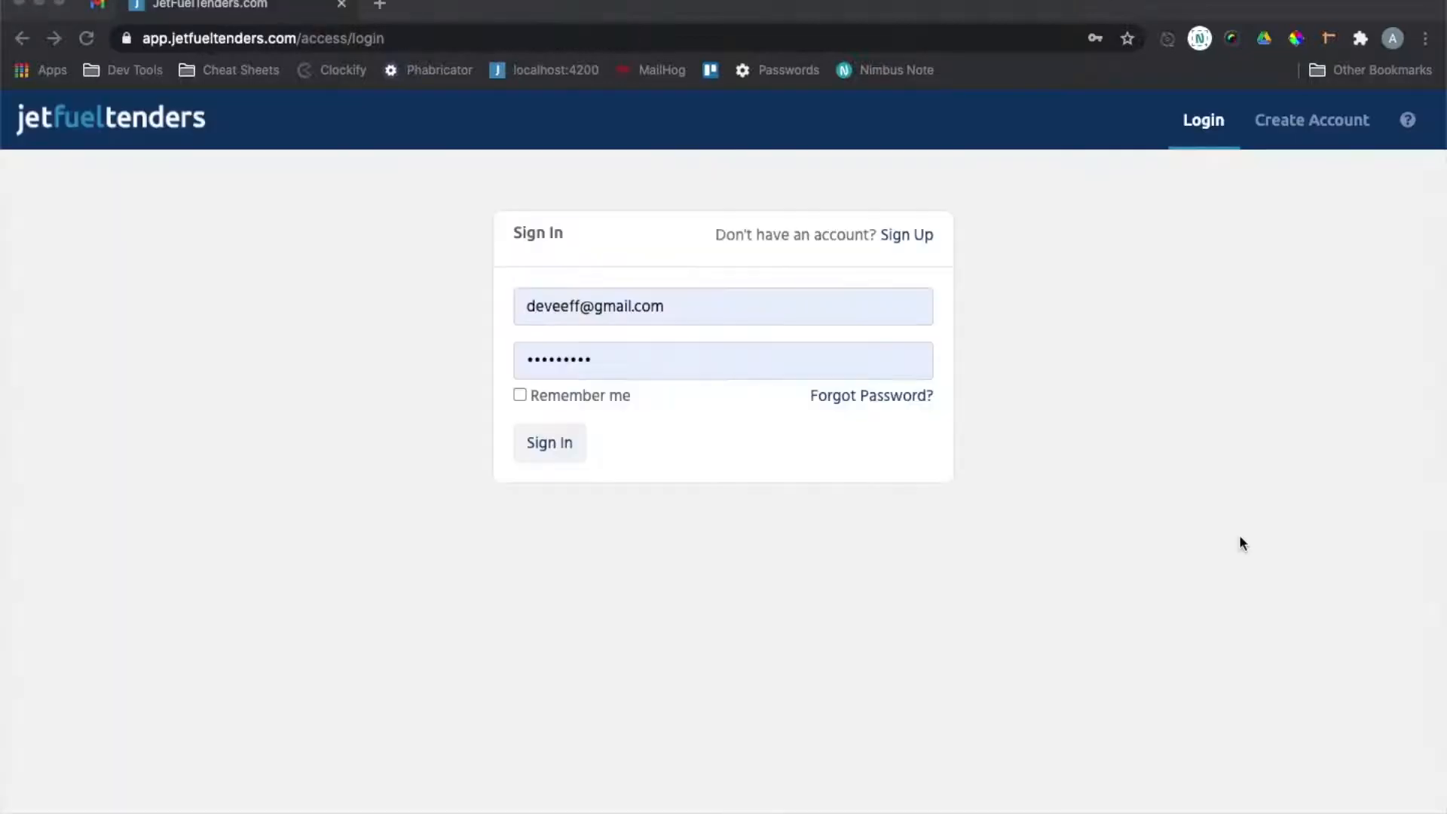
click(550, 445)
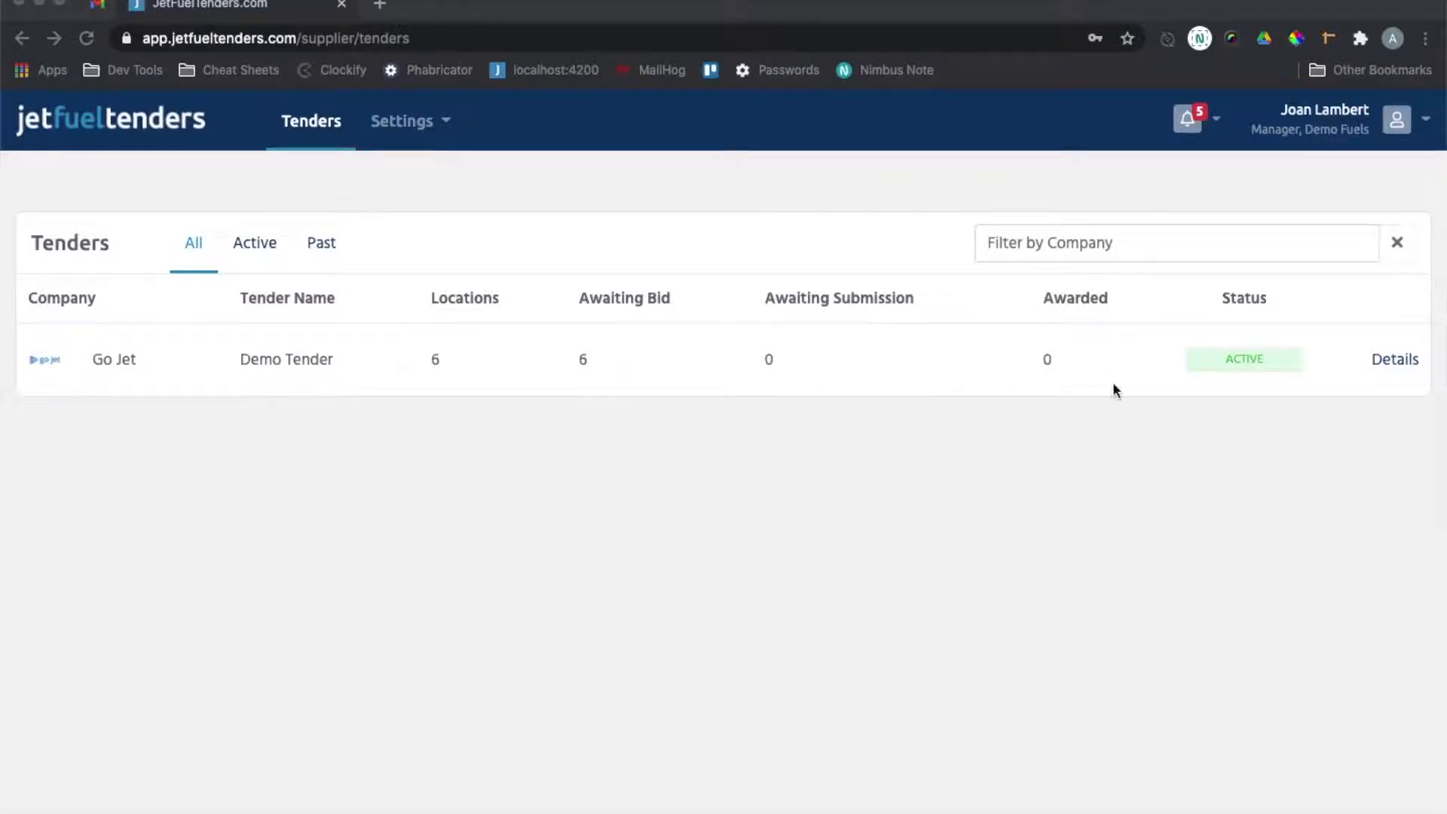
click(1389, 362)
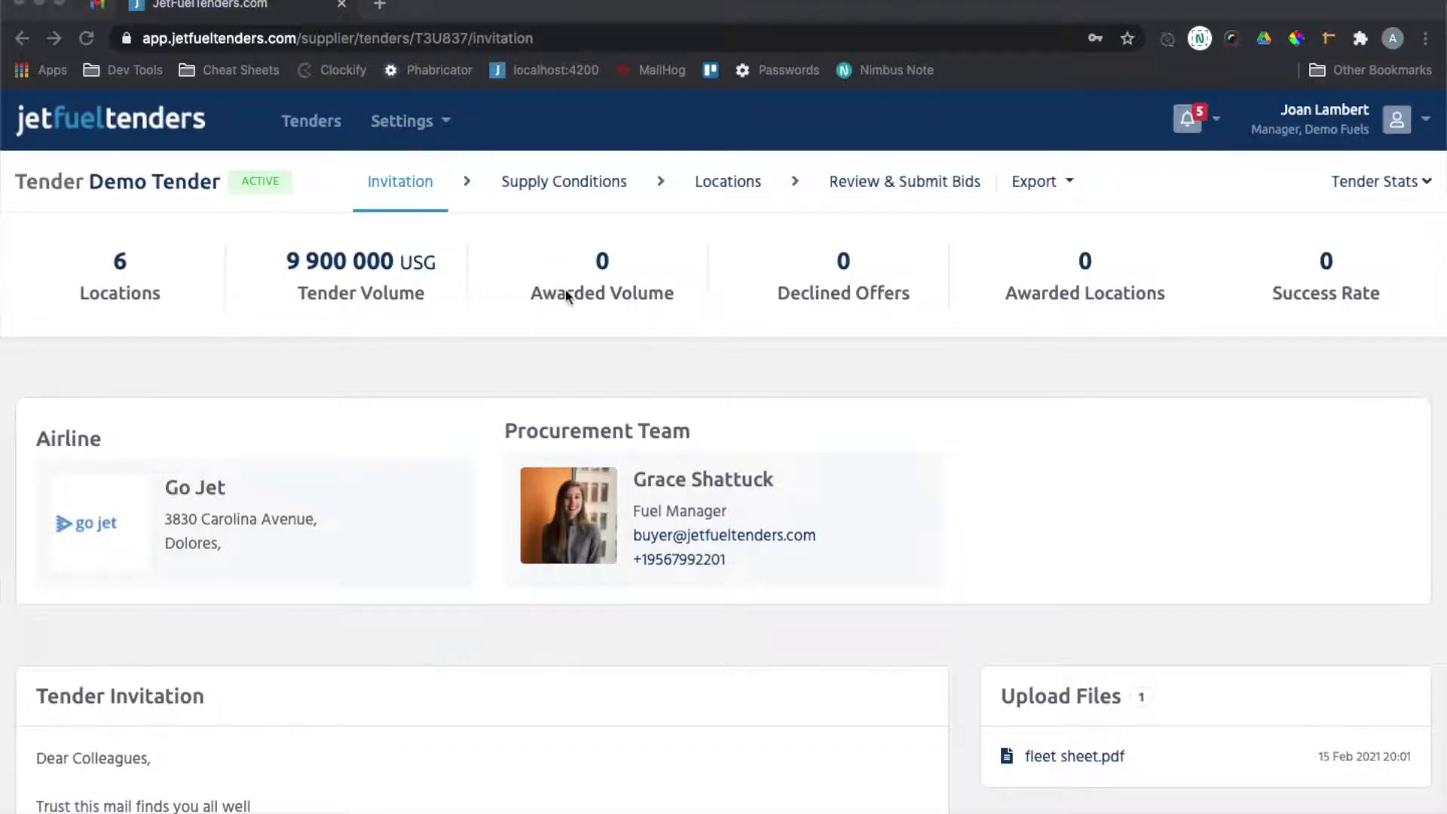
Step: Read the tender invitation, open the attached fleet sheet.pdf and begin the tender submission
scroll(568, 288, down, 3)
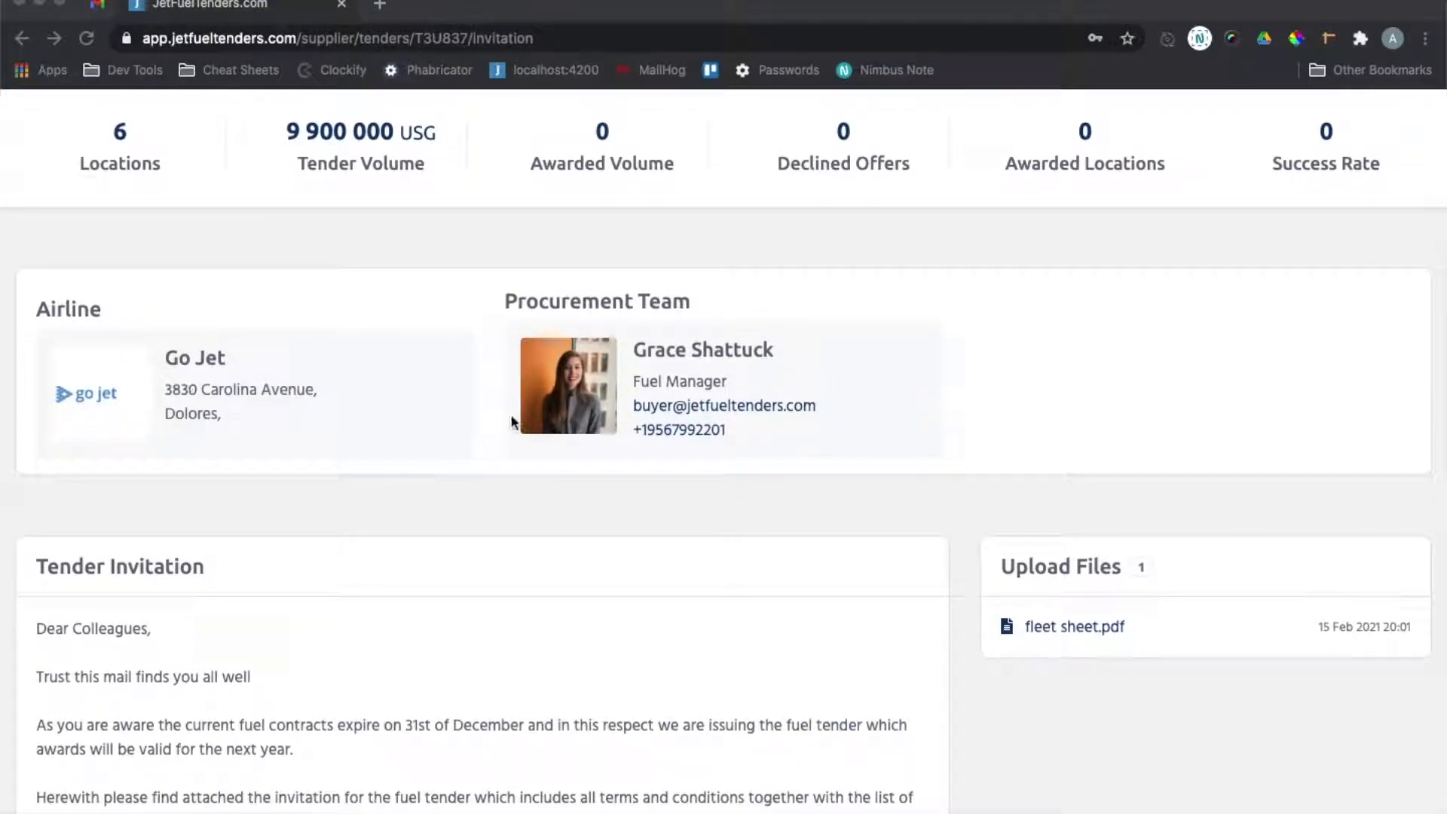
scroll(686, 475, down, 5)
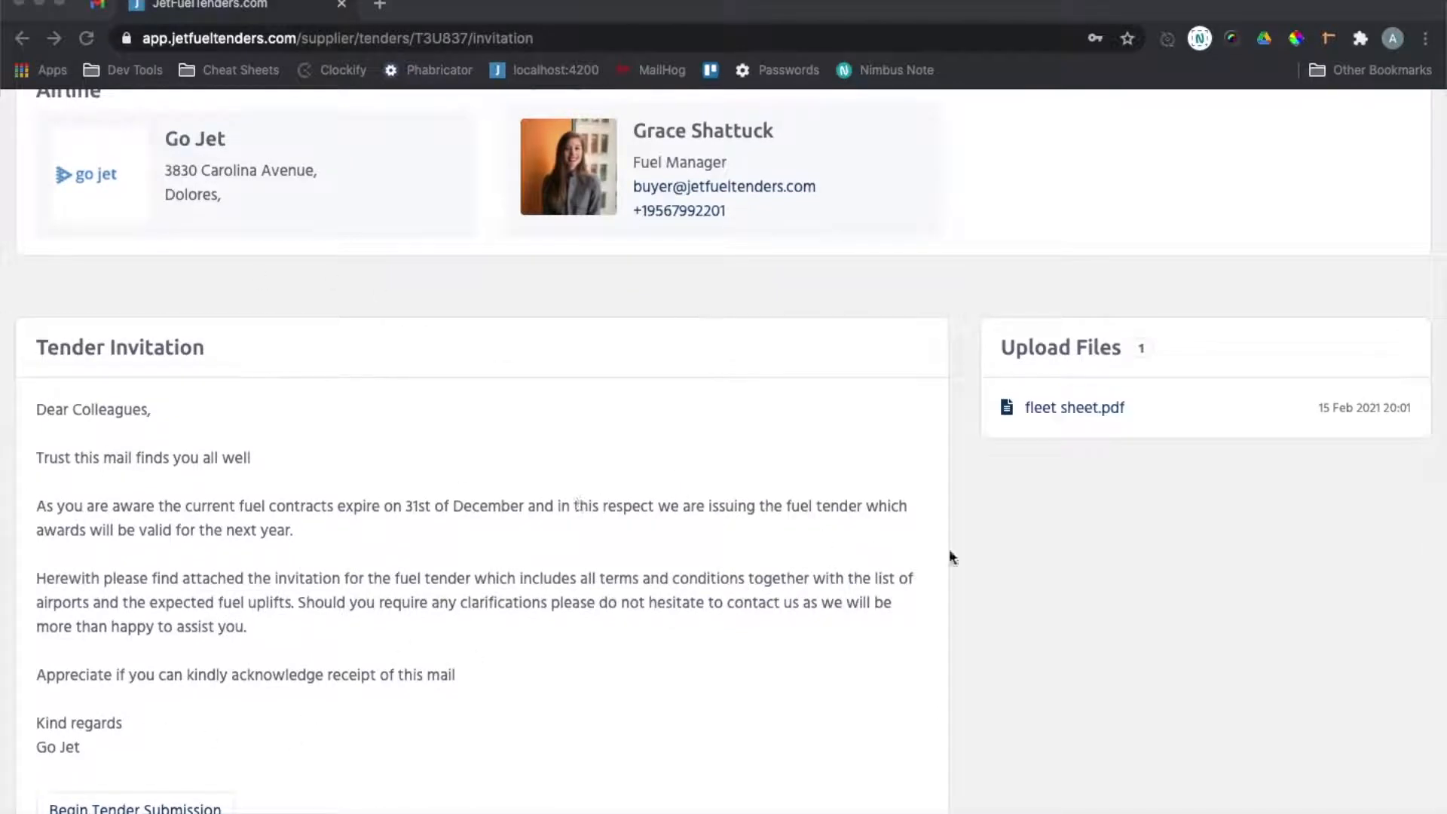
click(1061, 411)
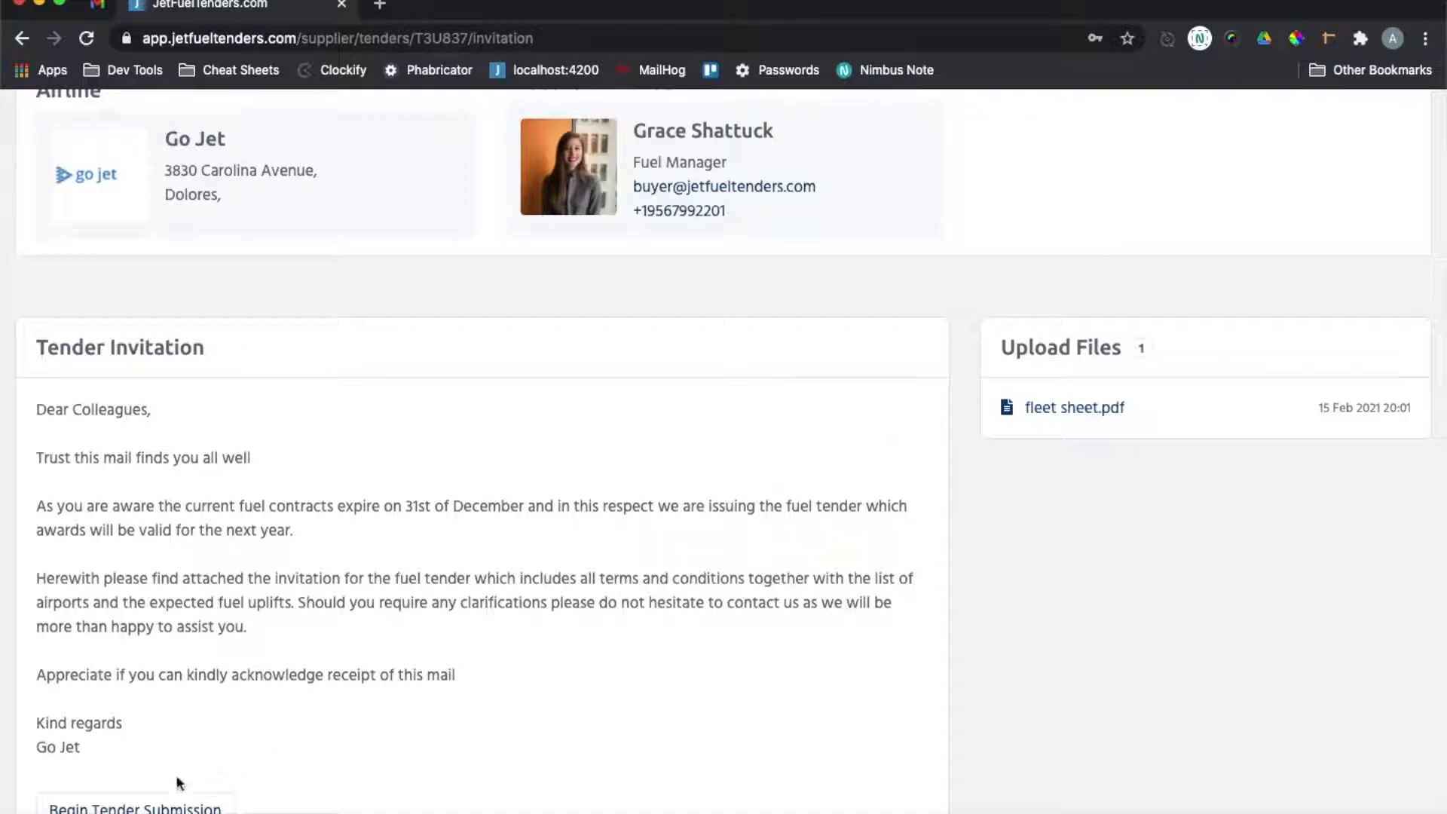
click(135, 806)
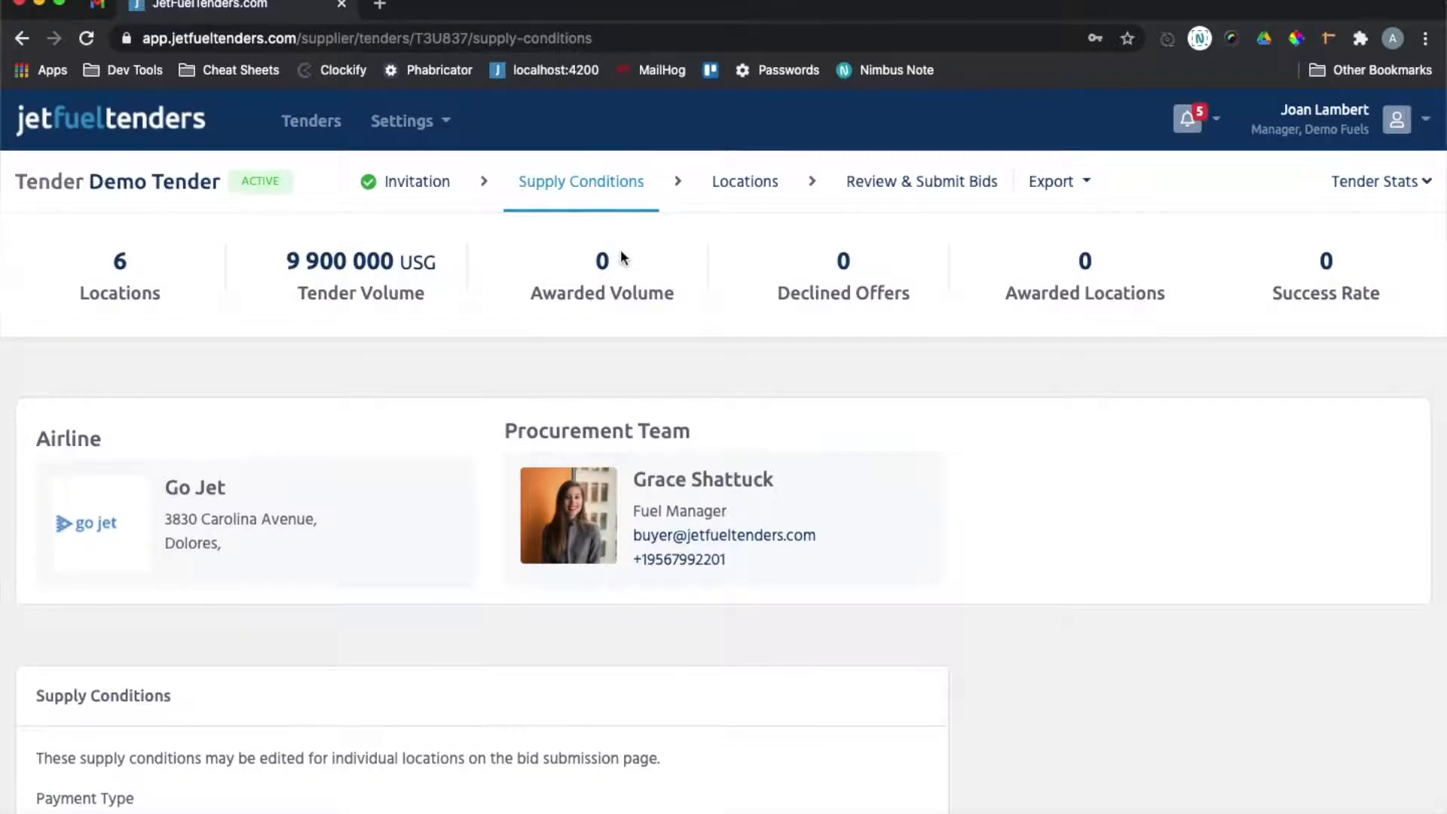
Step: Review the supply conditions form, covering the open invoice, payment and exchange rate details
scroll(408, 483, down, 4)
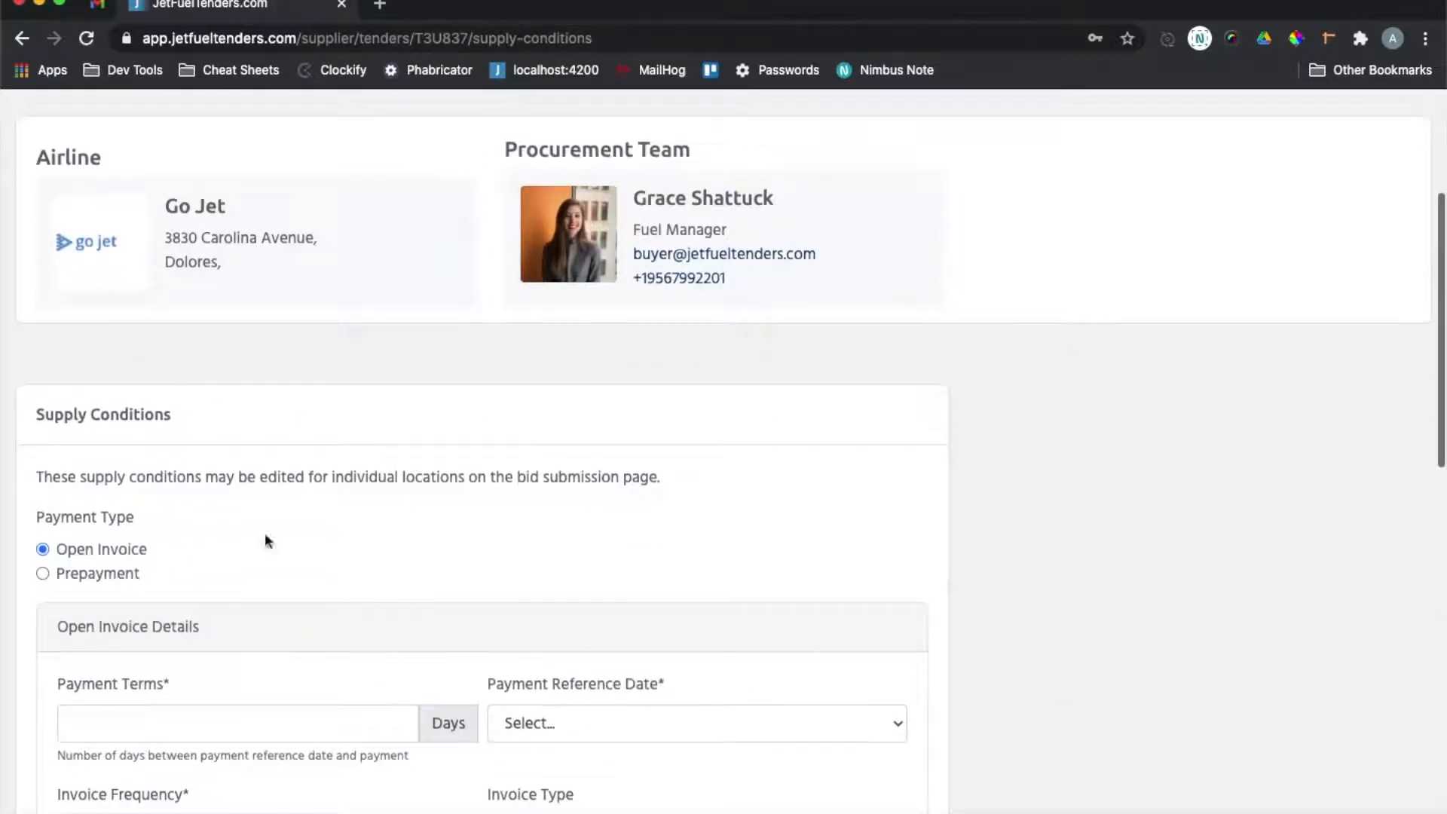
scroll(278, 562, down, 3)
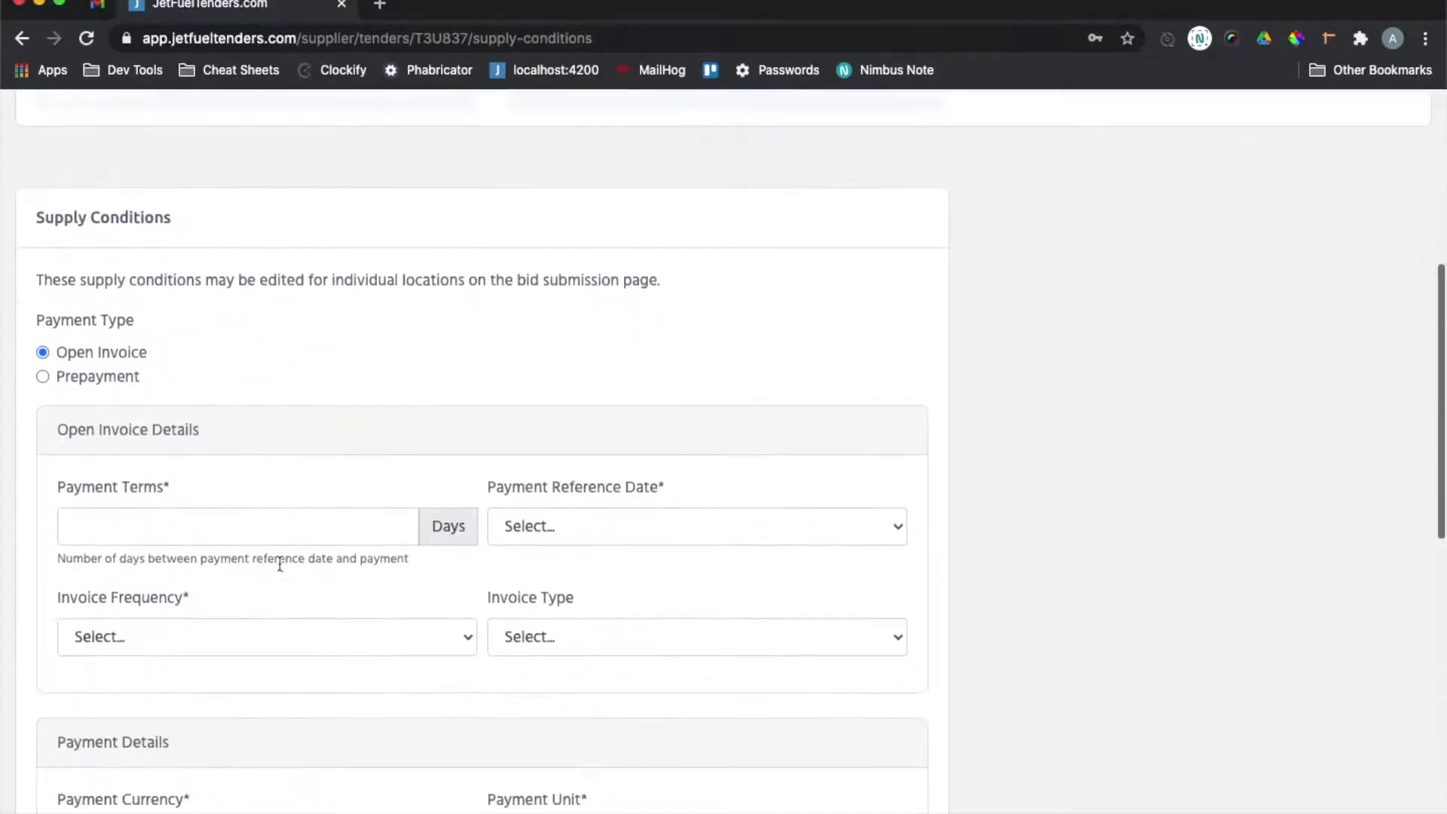
scroll(280, 564, down, 4)
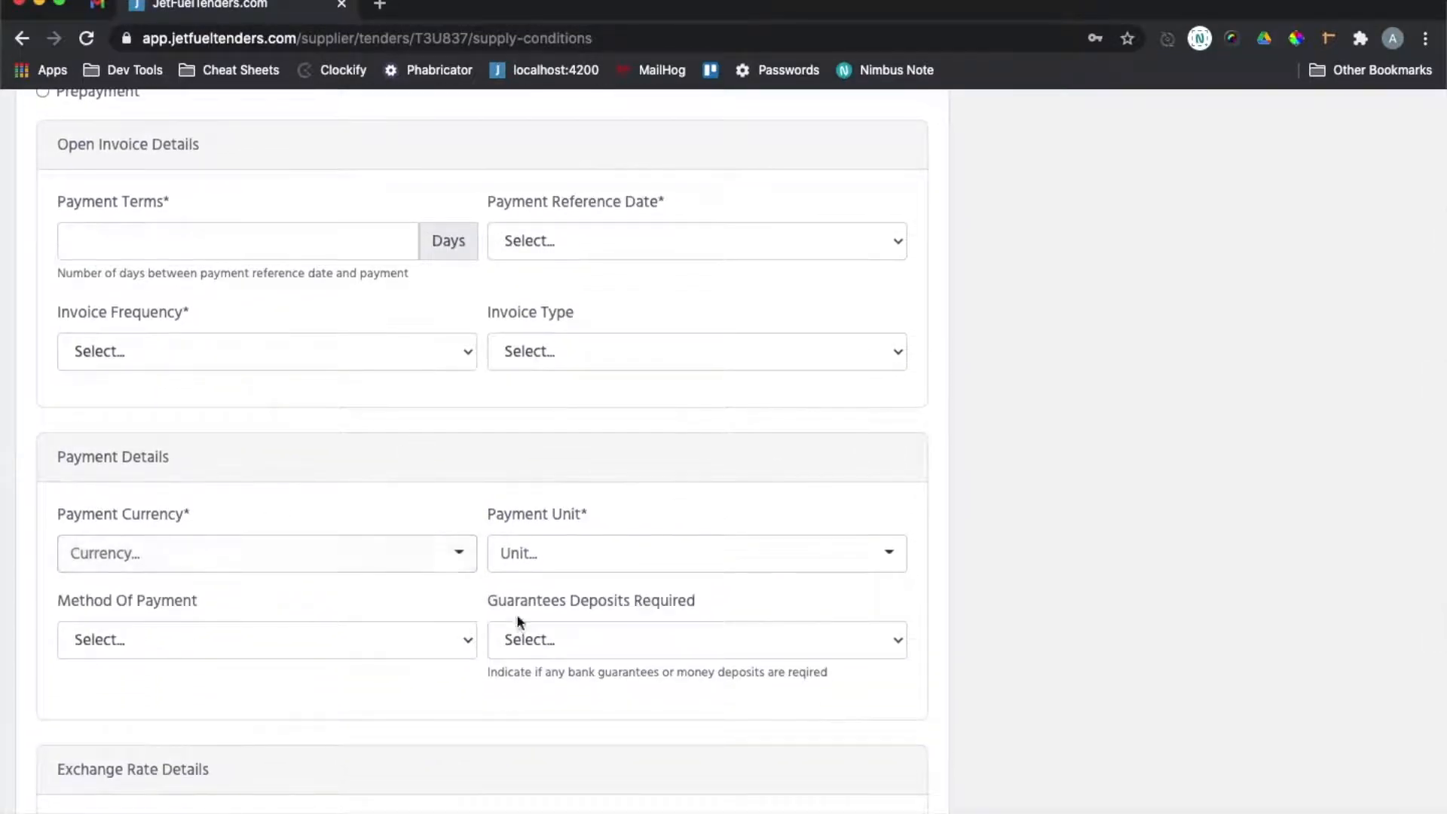
scroll(476, 619, down, 8)
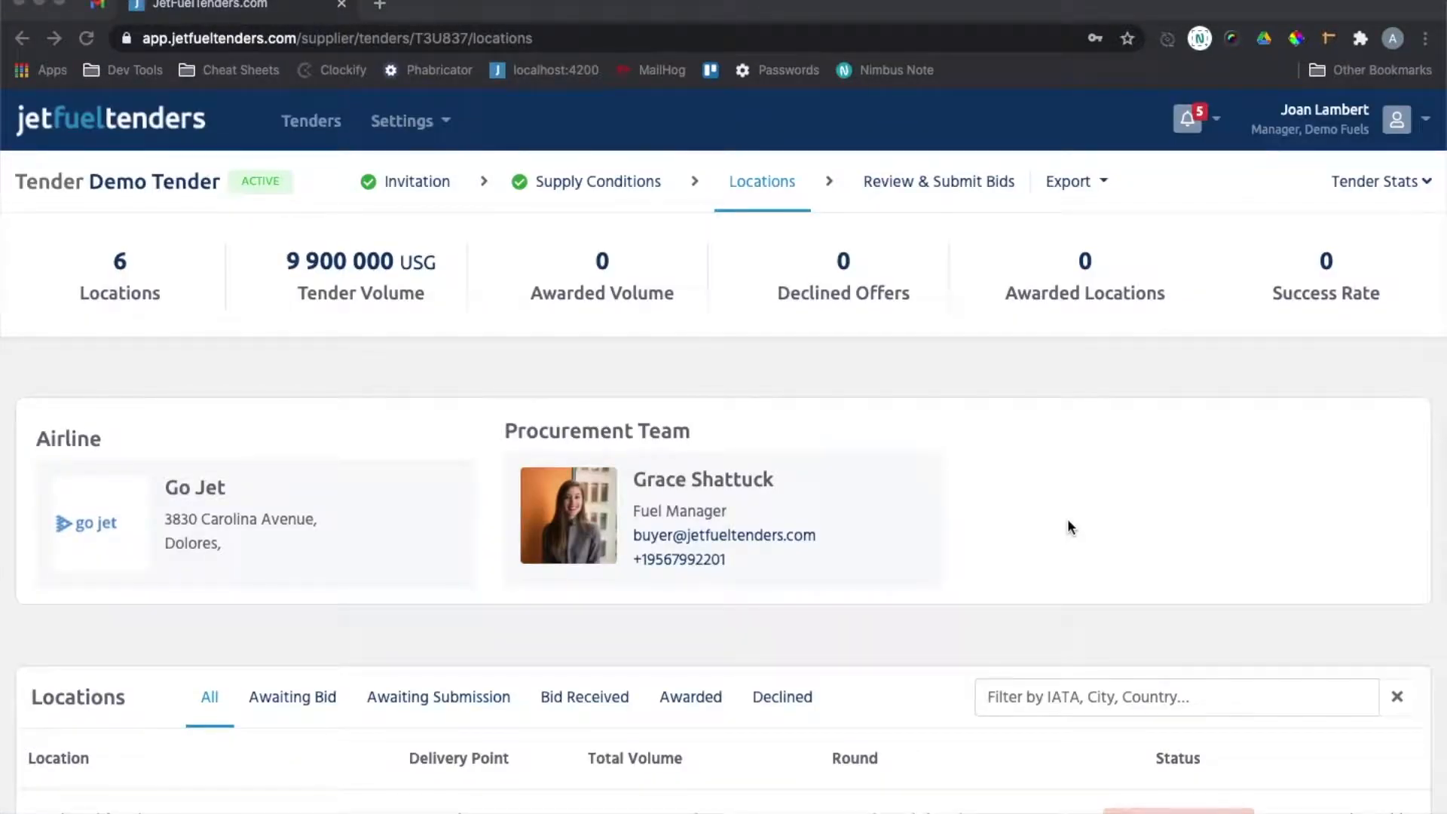
Step: Open the bid for the SFO / San Francisco location from the tender's locations list
scroll(1067, 518, down, 5)
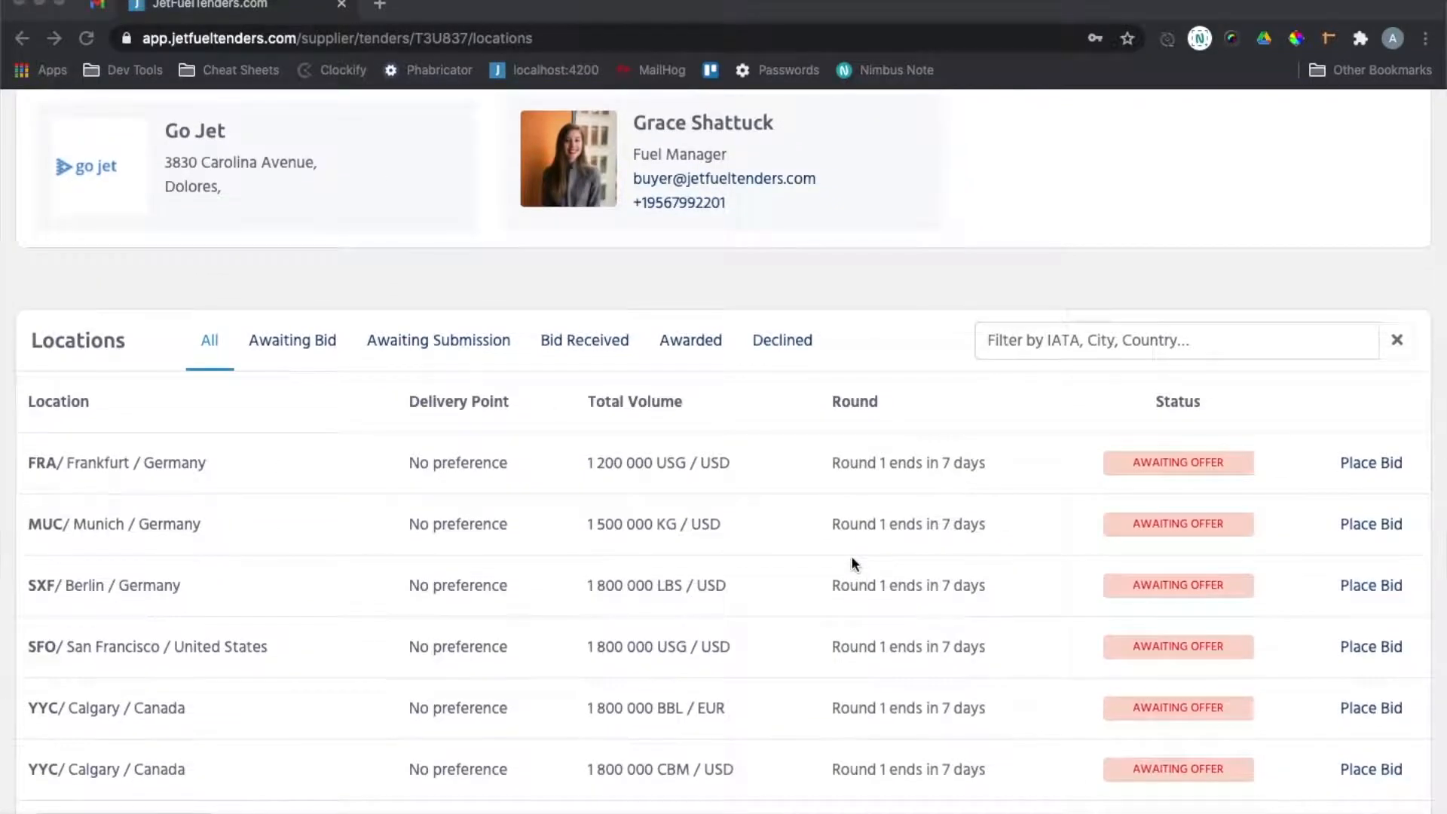
click(1084, 344)
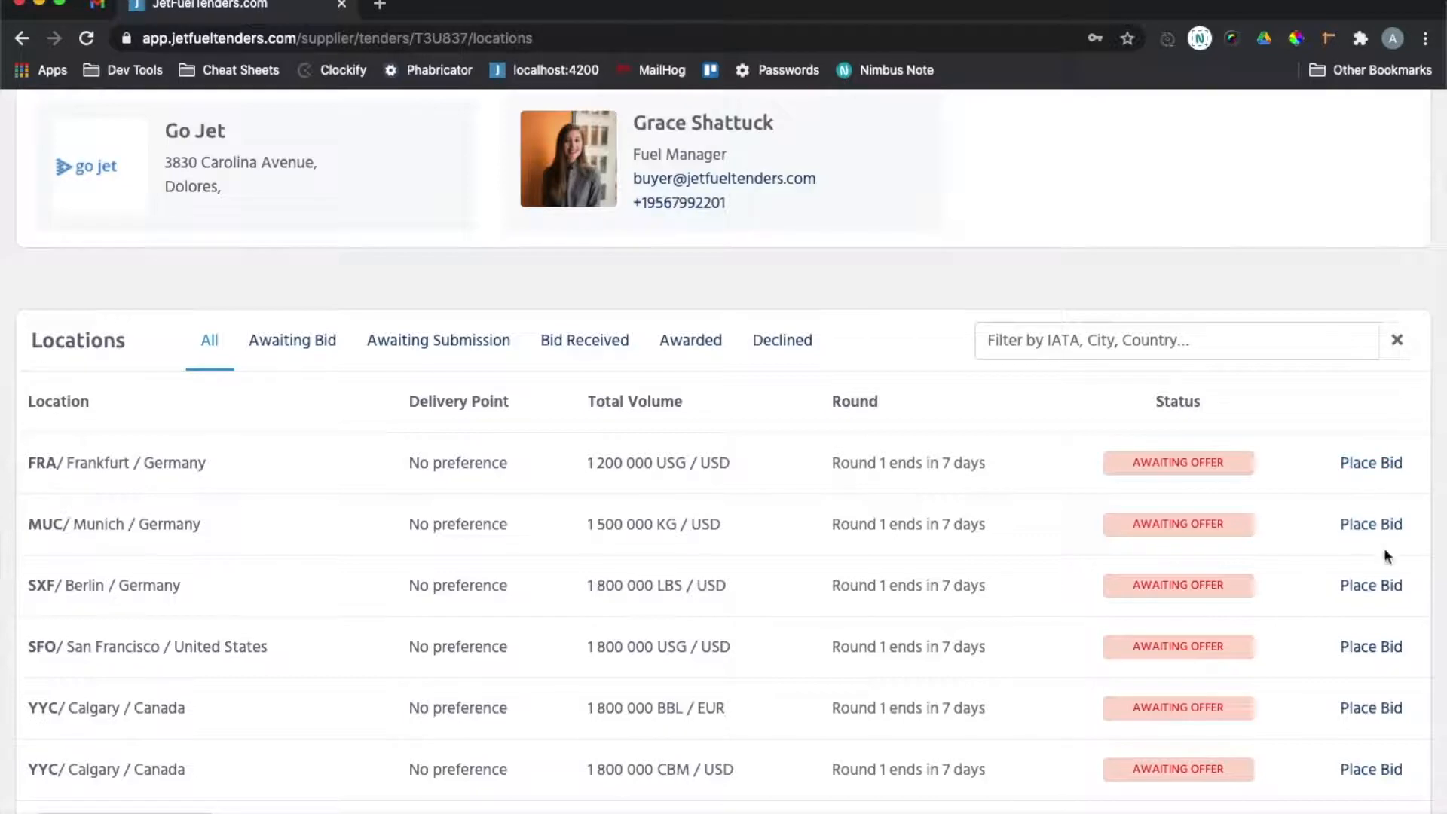
click(844, 654)
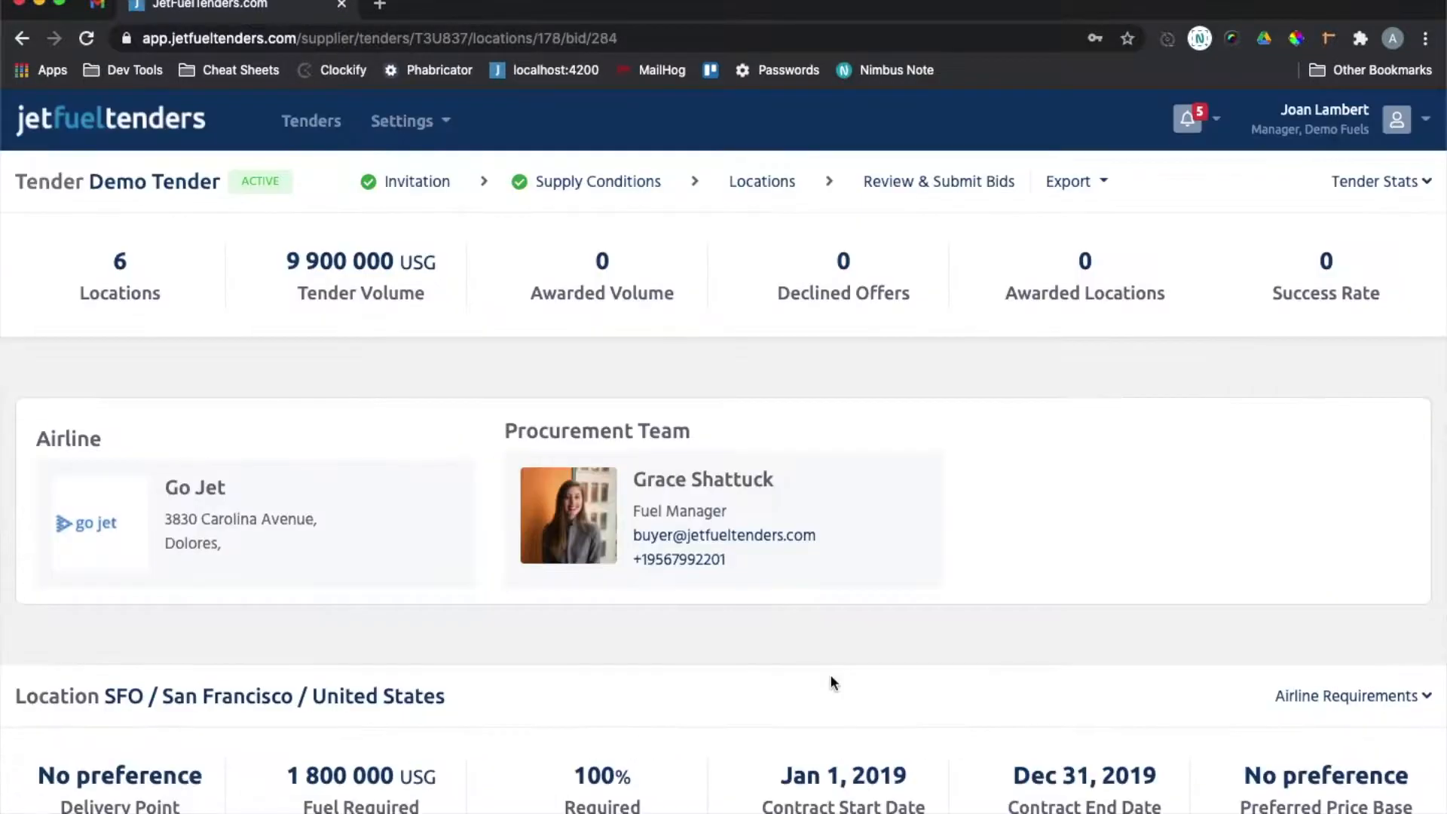
Step: Set the payment terms of Offer 1 for San Francisco to 21 days
scroll(830, 674, down, 4)
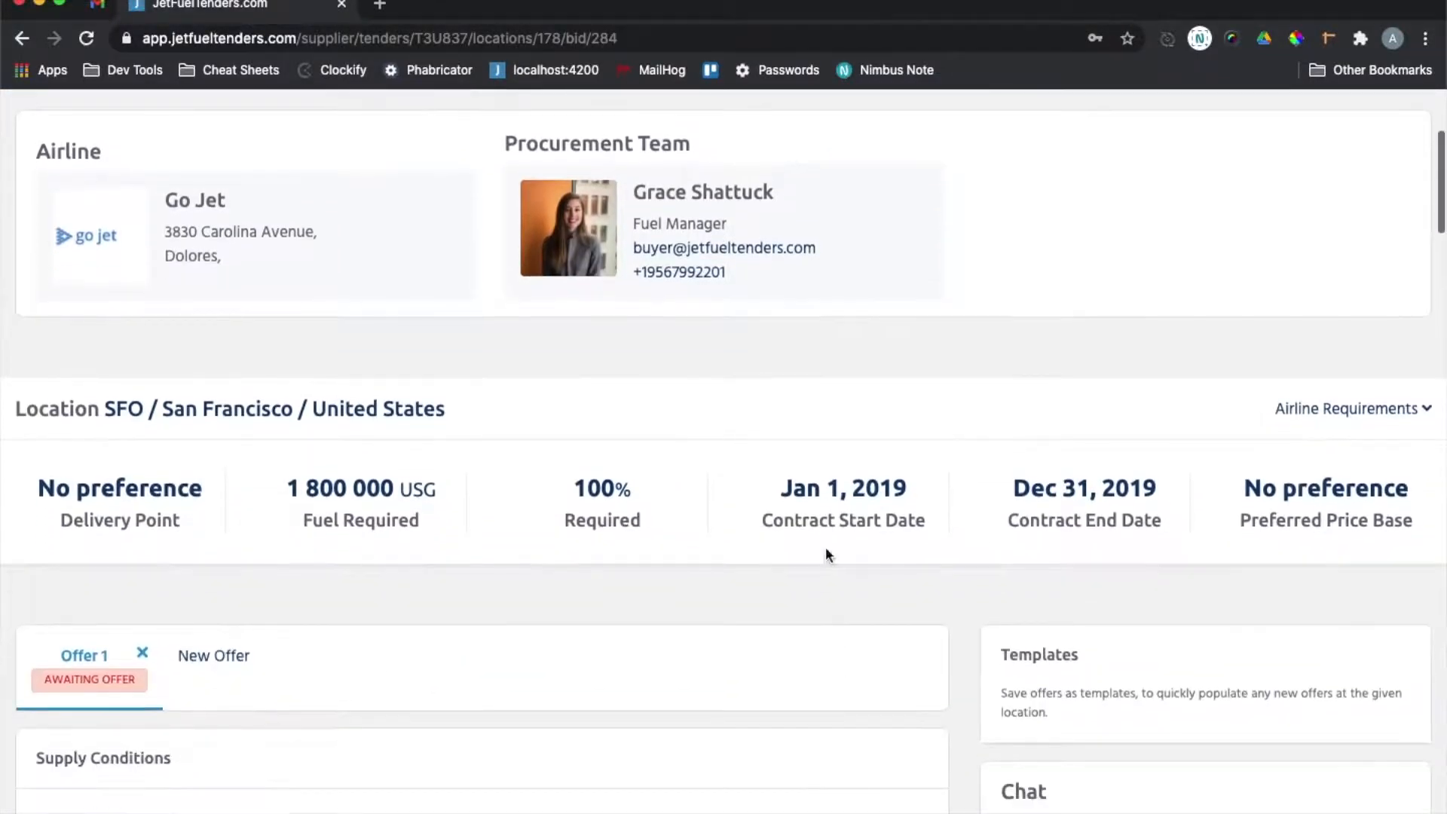
scroll(654, 544, down, 5)
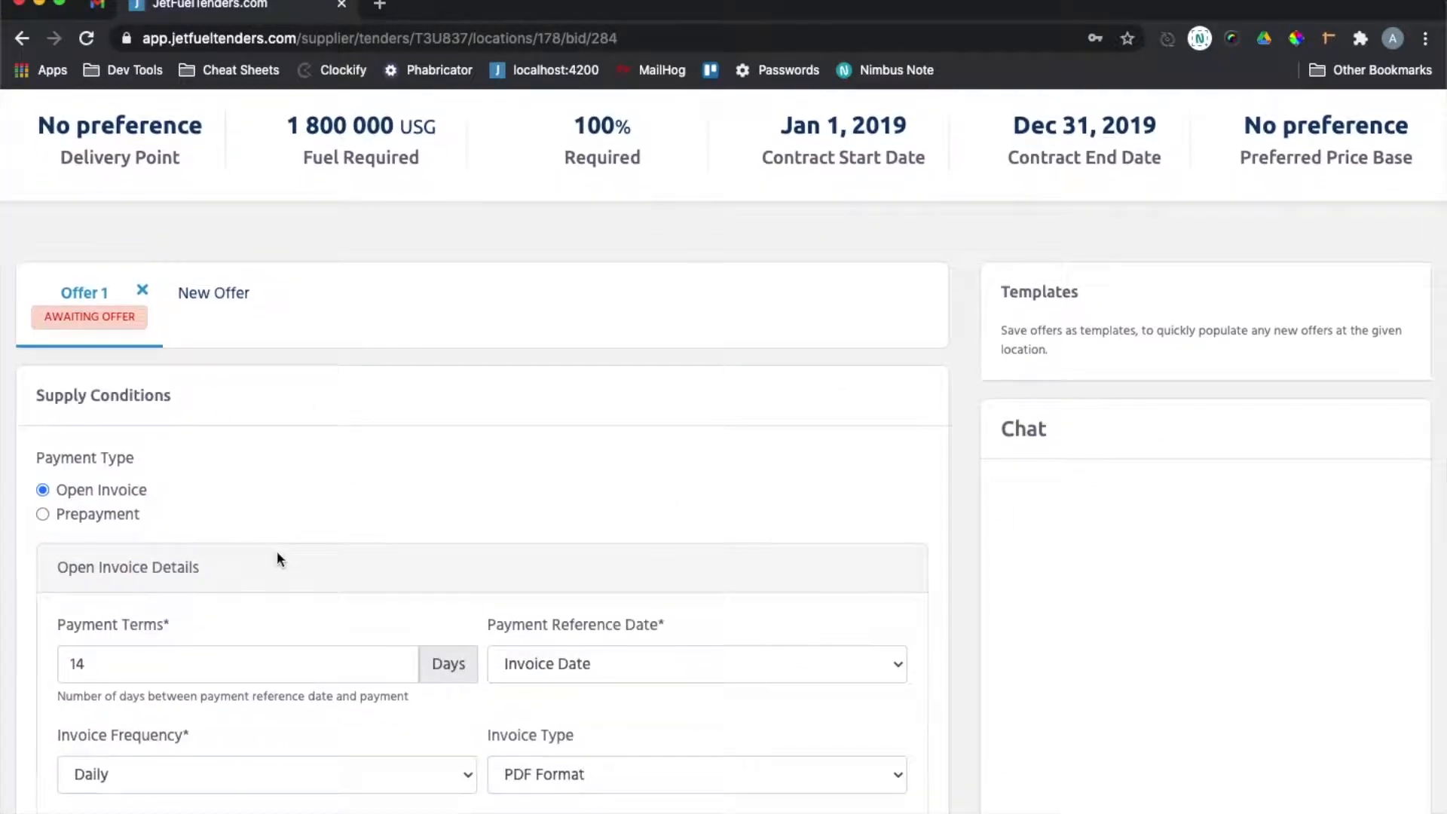
scroll(278, 559, down, 2)
click(277, 552)
key(BackSpace)
key(BackSpace)
text(21)
click(413, 446)
Step: Review the offer's payment details, delivery point, price structure, differential, mandatory fees and taxes, and non-mandatory fees
scroll(413, 445, down, 10)
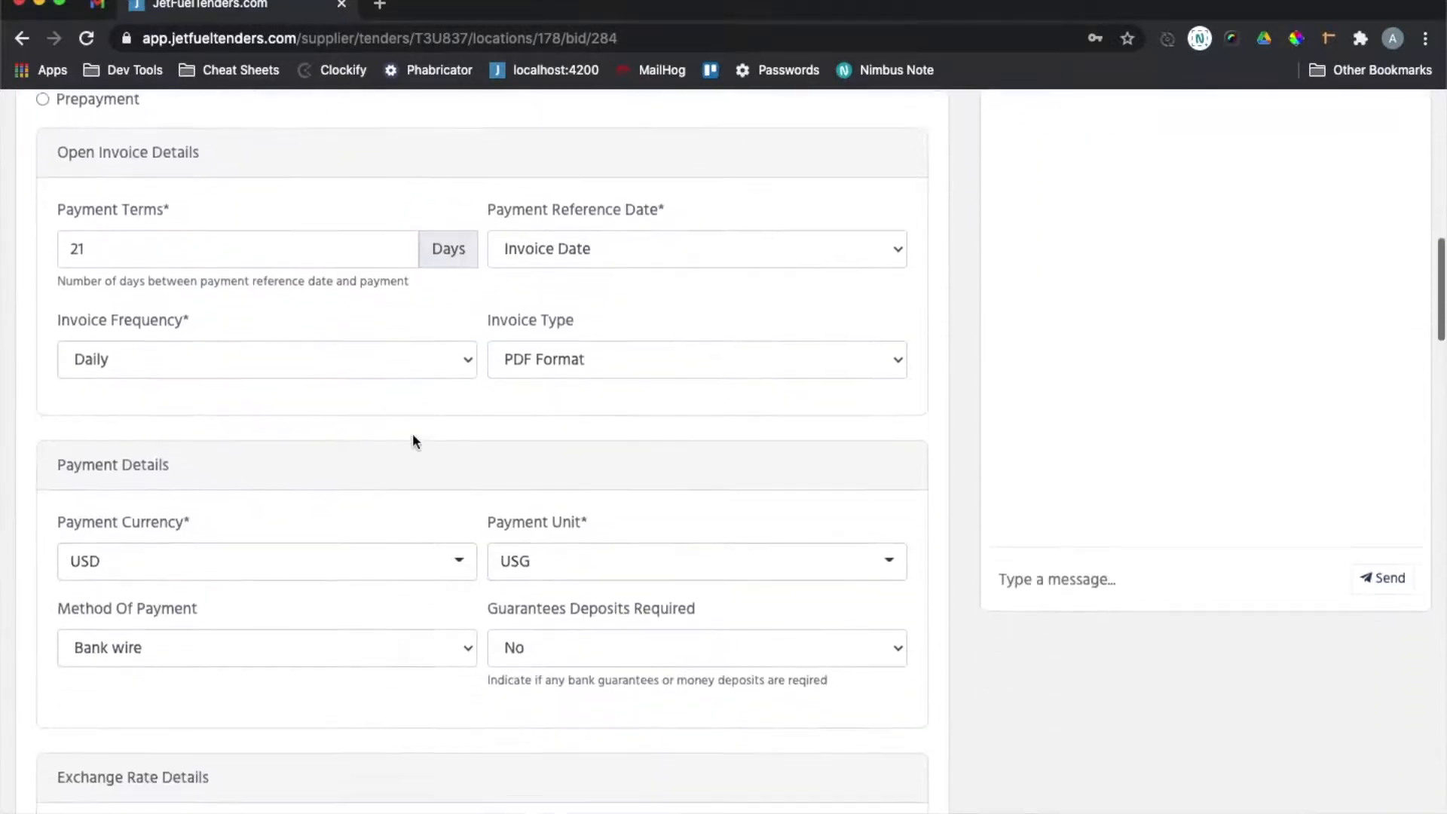
scroll(413, 441, down, 9)
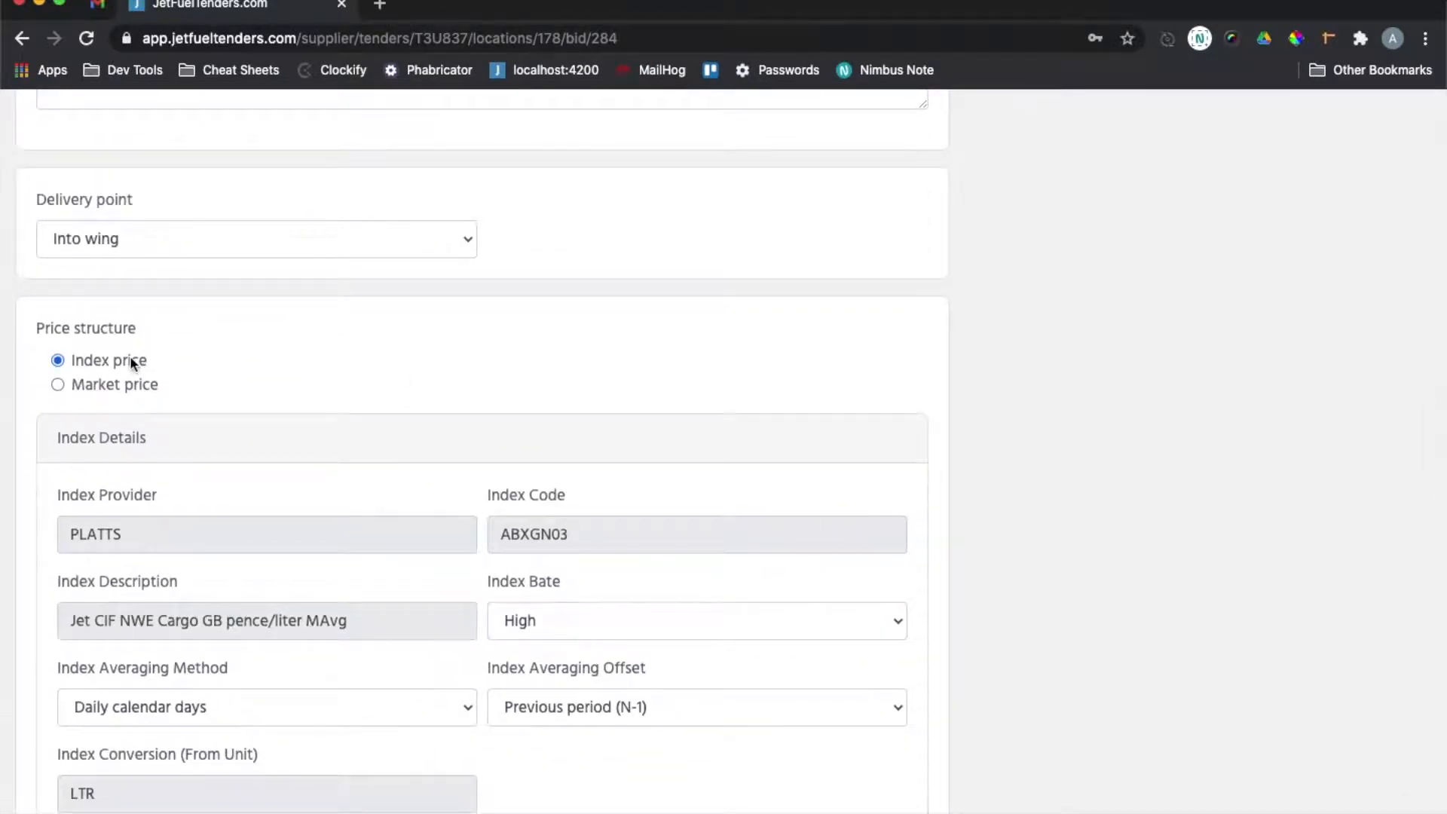
scroll(218, 447, down, 6)
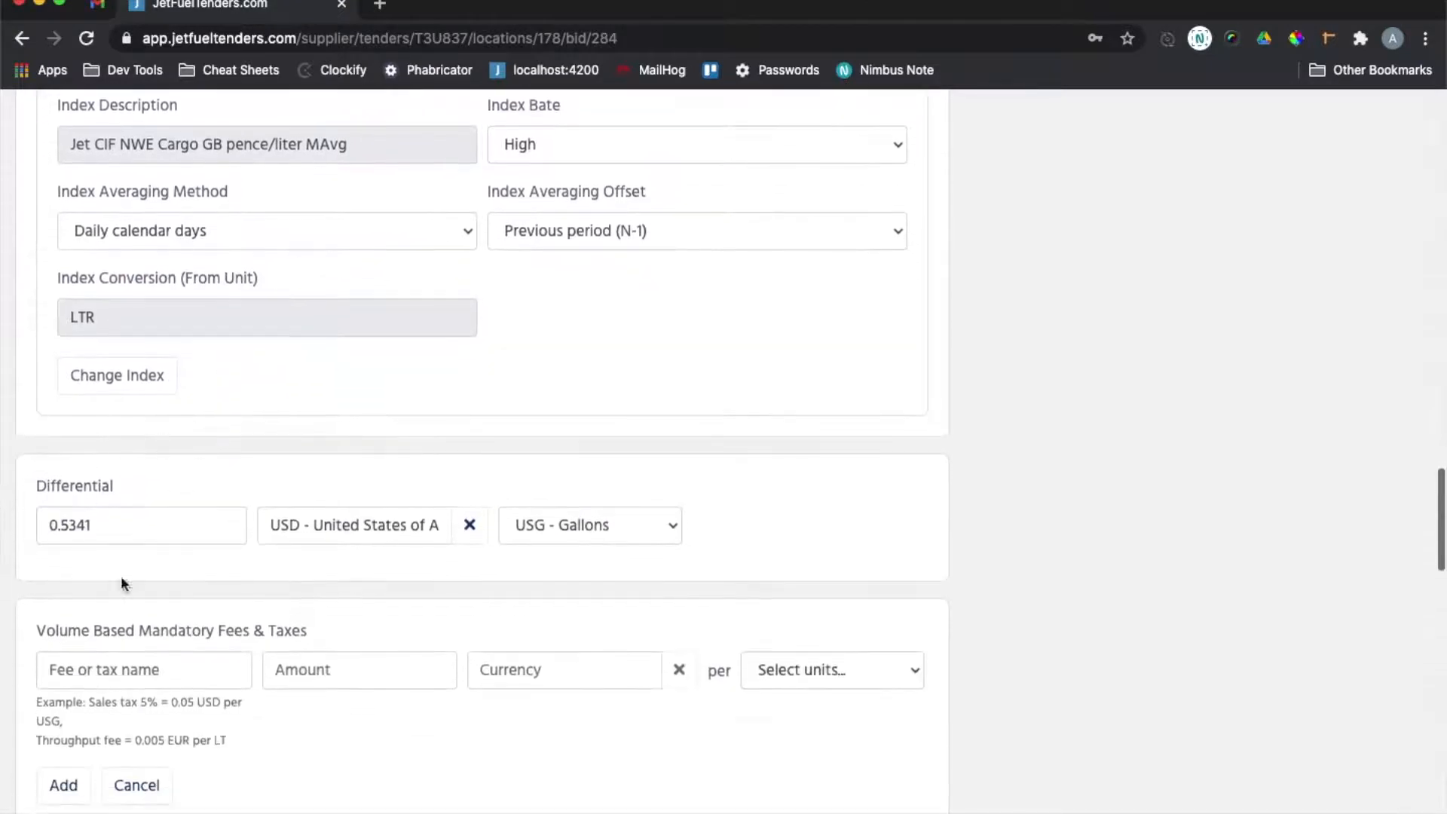
scroll(282, 547, down, 3)
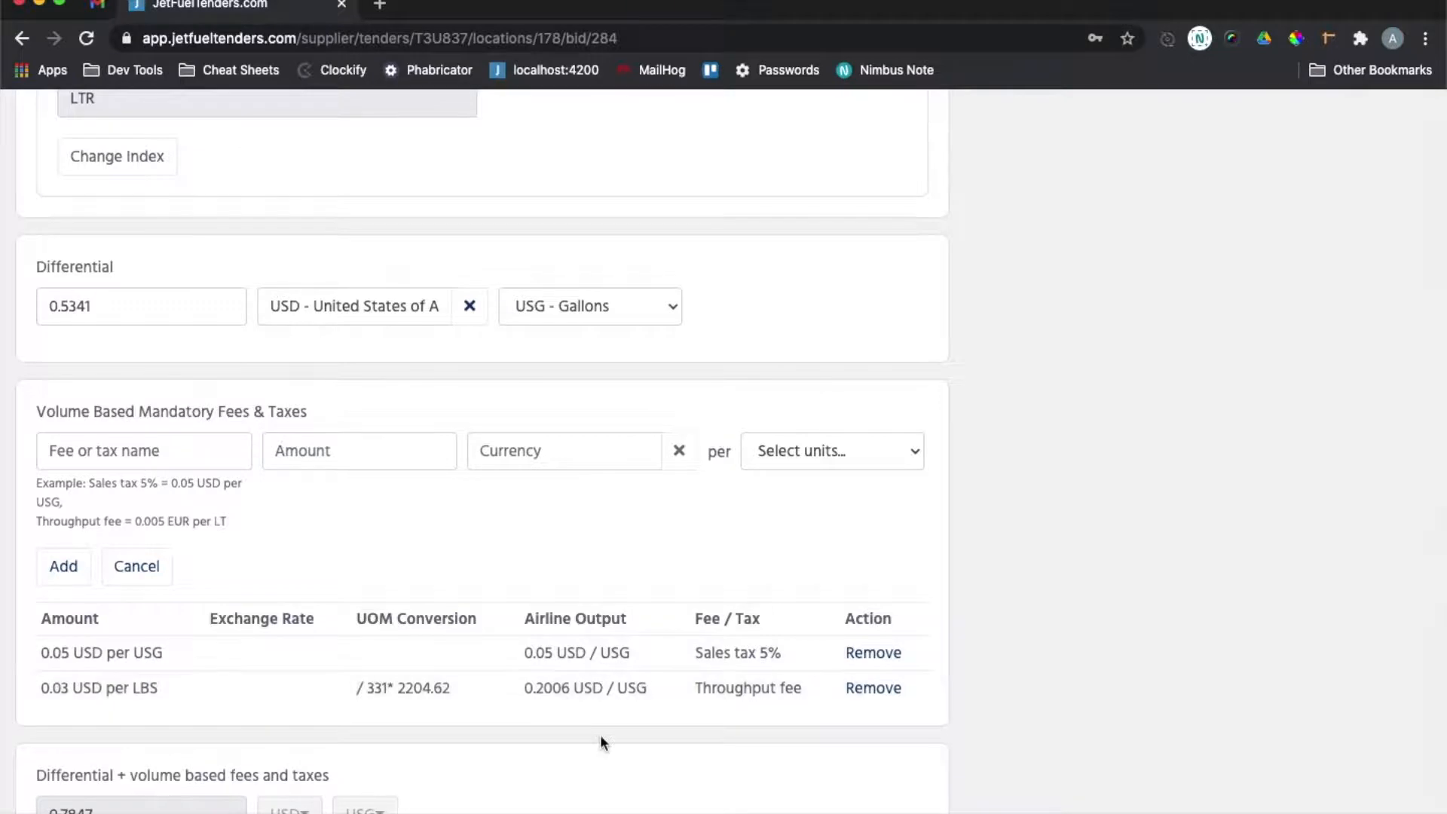
scroll(600, 734, down, 5)
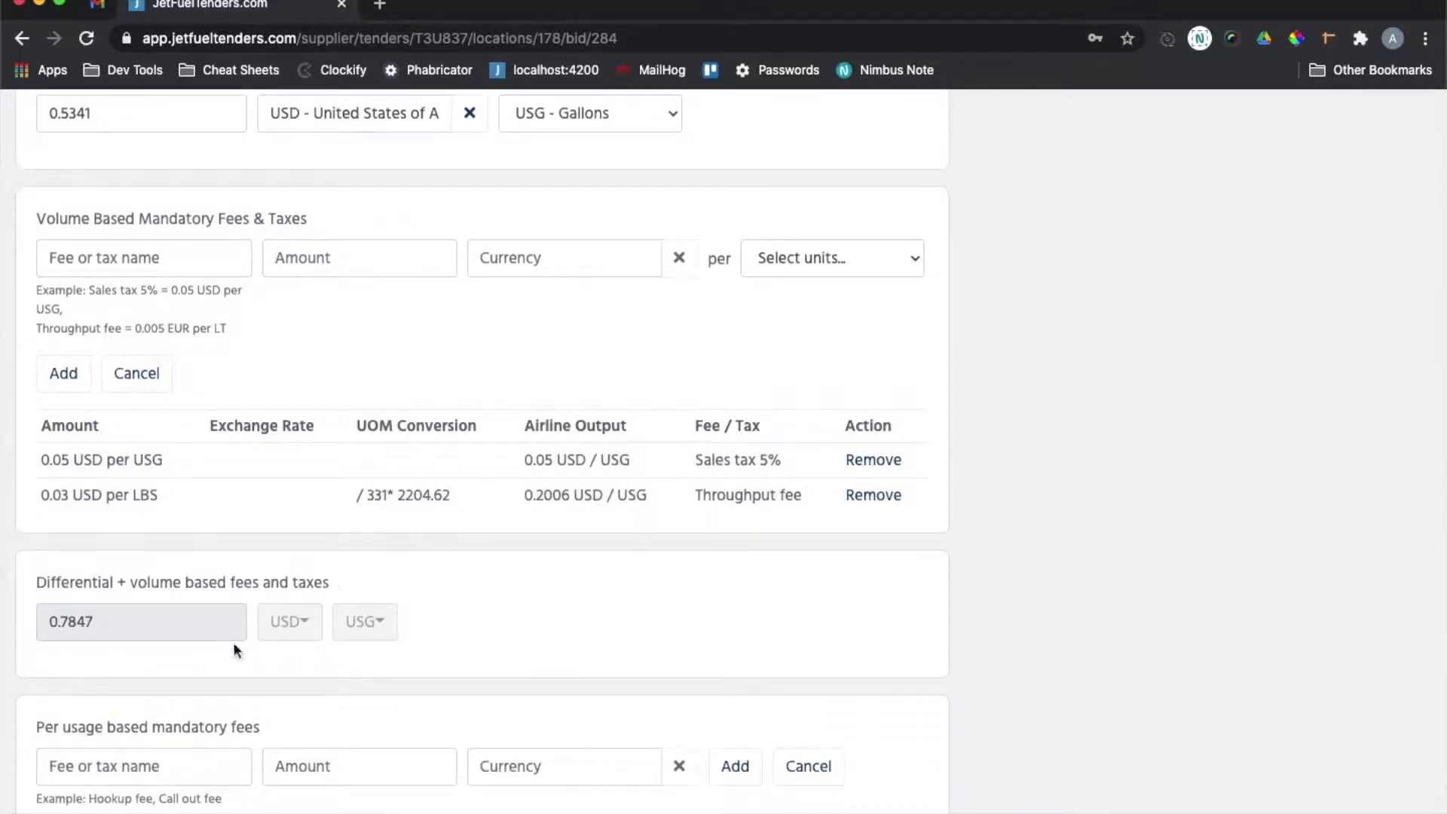
scroll(328, 615, down, 7)
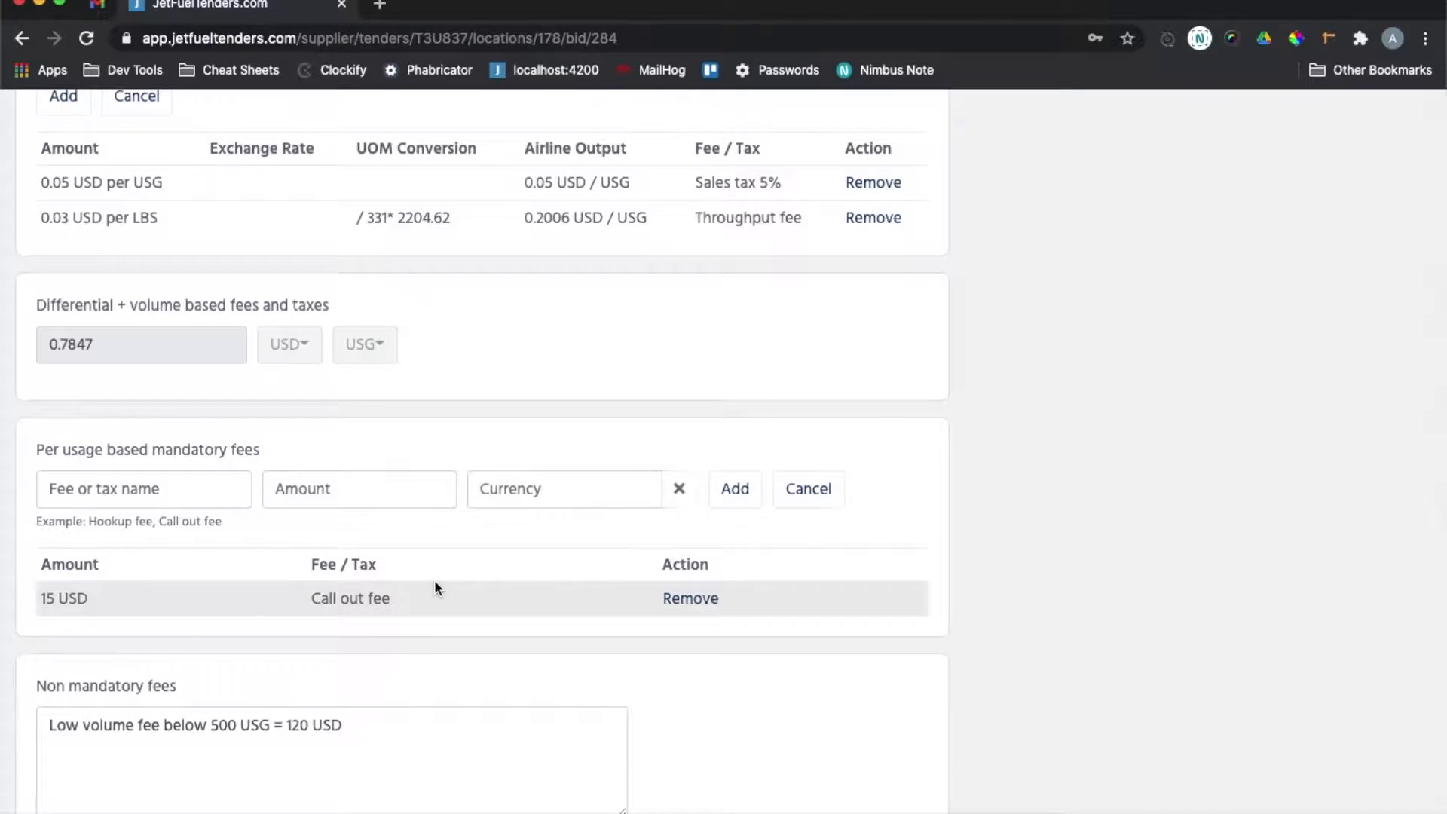
scroll(434, 588, down, 8)
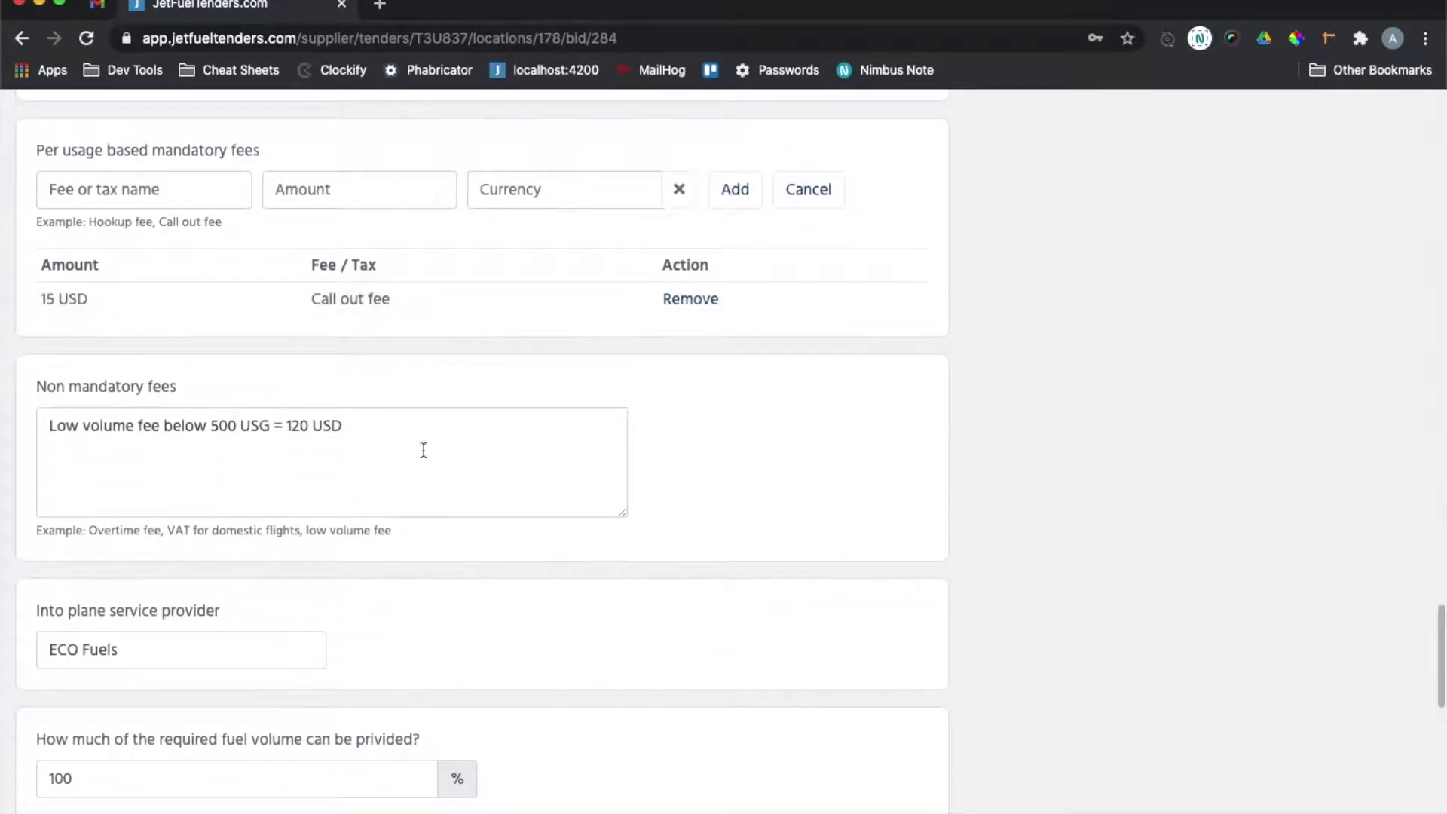
scroll(386, 540, down, 6)
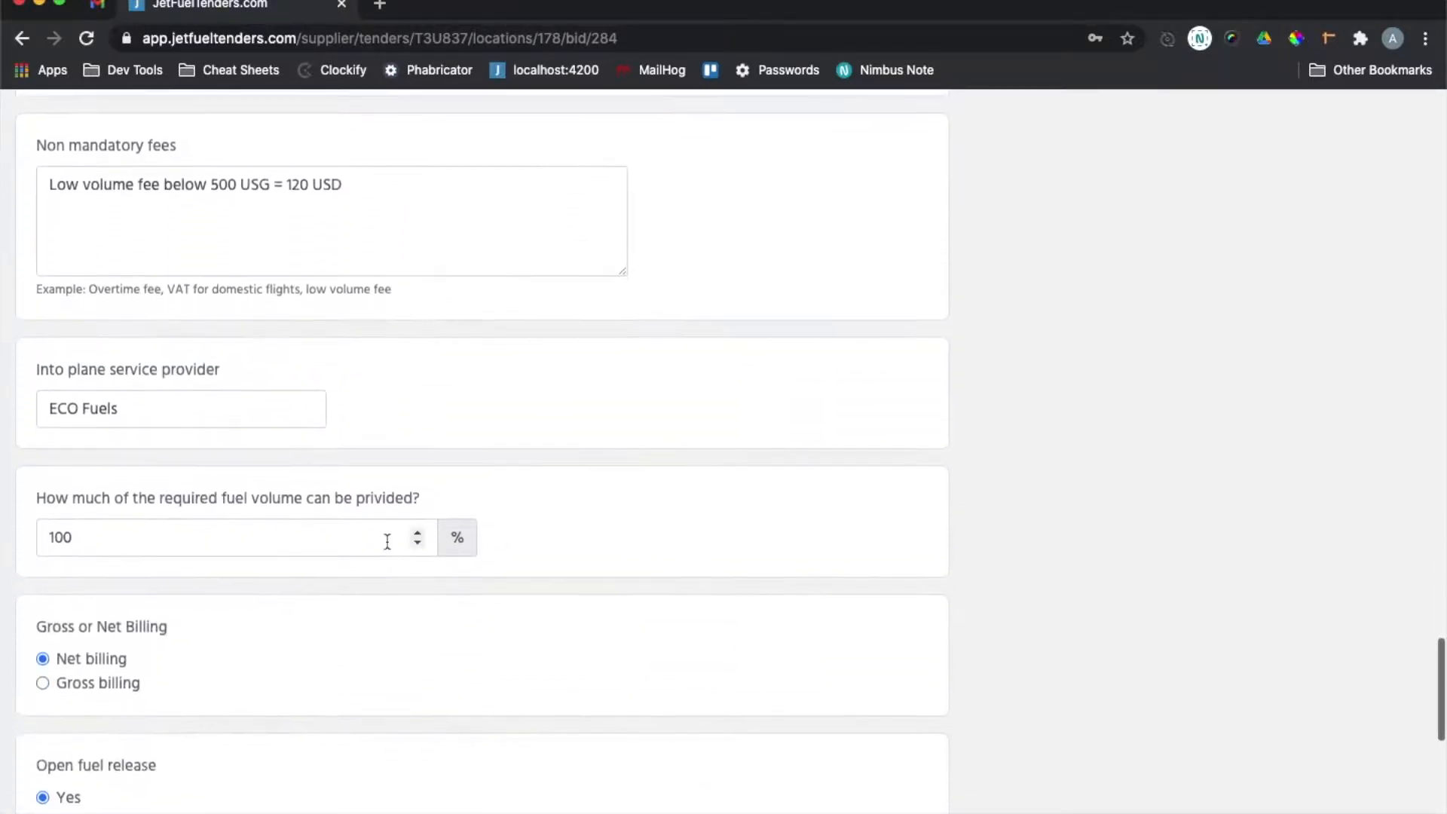
Step: Set the share of the required fuel volume that can be provided to 80%
click(190, 532)
double_click(190, 532)
text(80)
click(636, 544)
Step: Save the San Francisco offer with its template, "21 Days credit into wing", and return to the locations list
scroll(635, 544, down, 7)
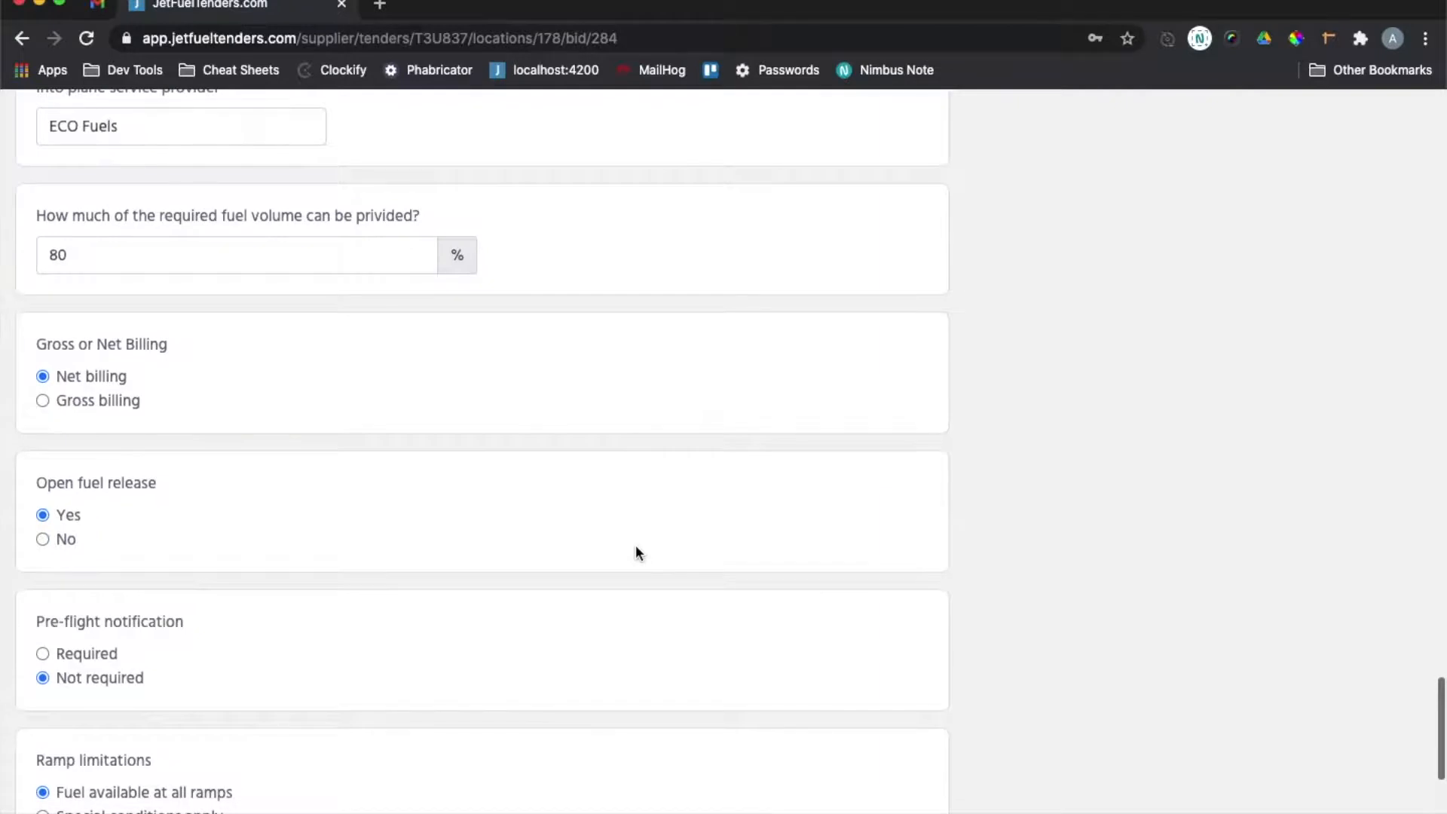
scroll(635, 544, down, 8)
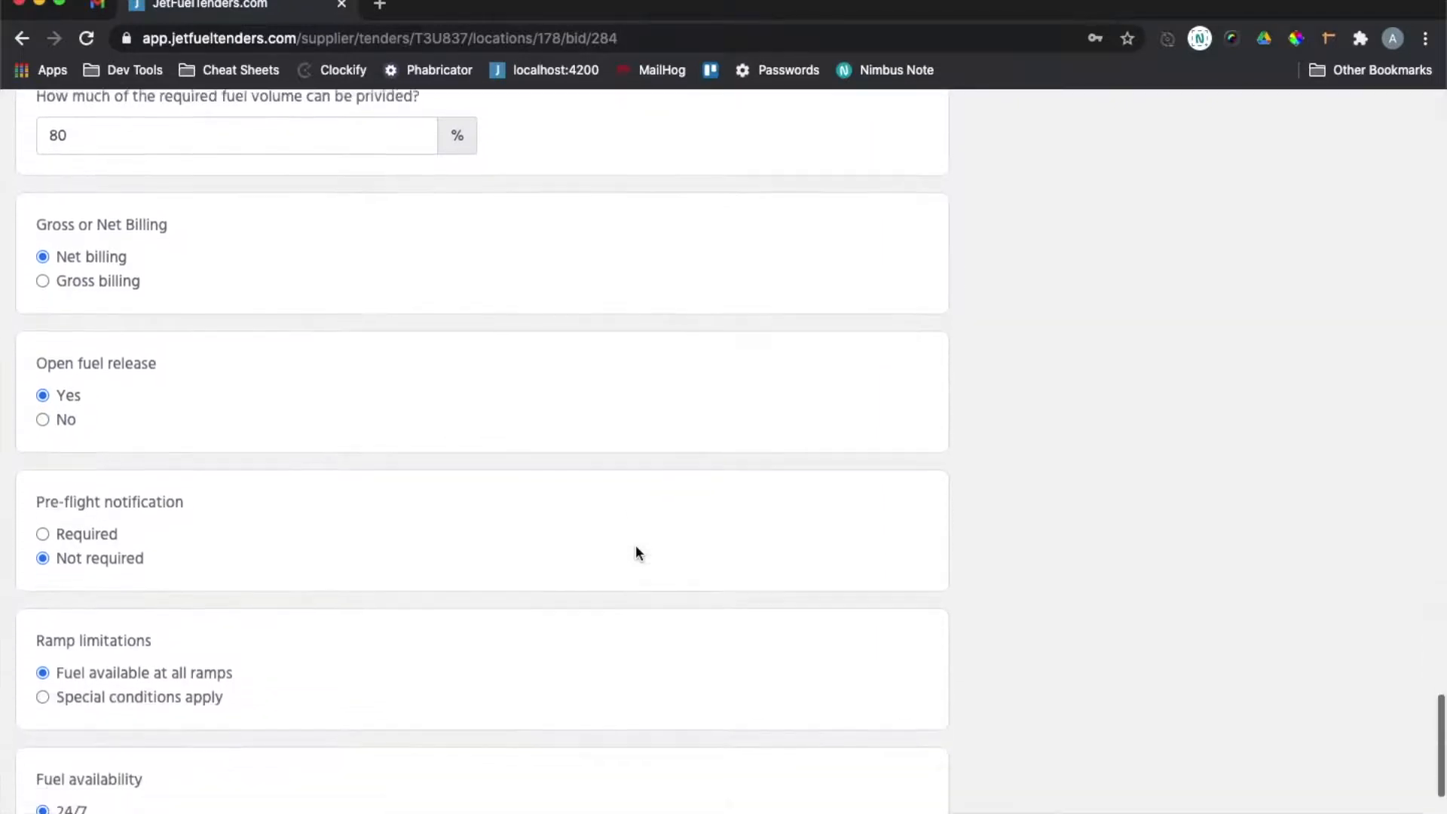
scroll(635, 553, down, 6)
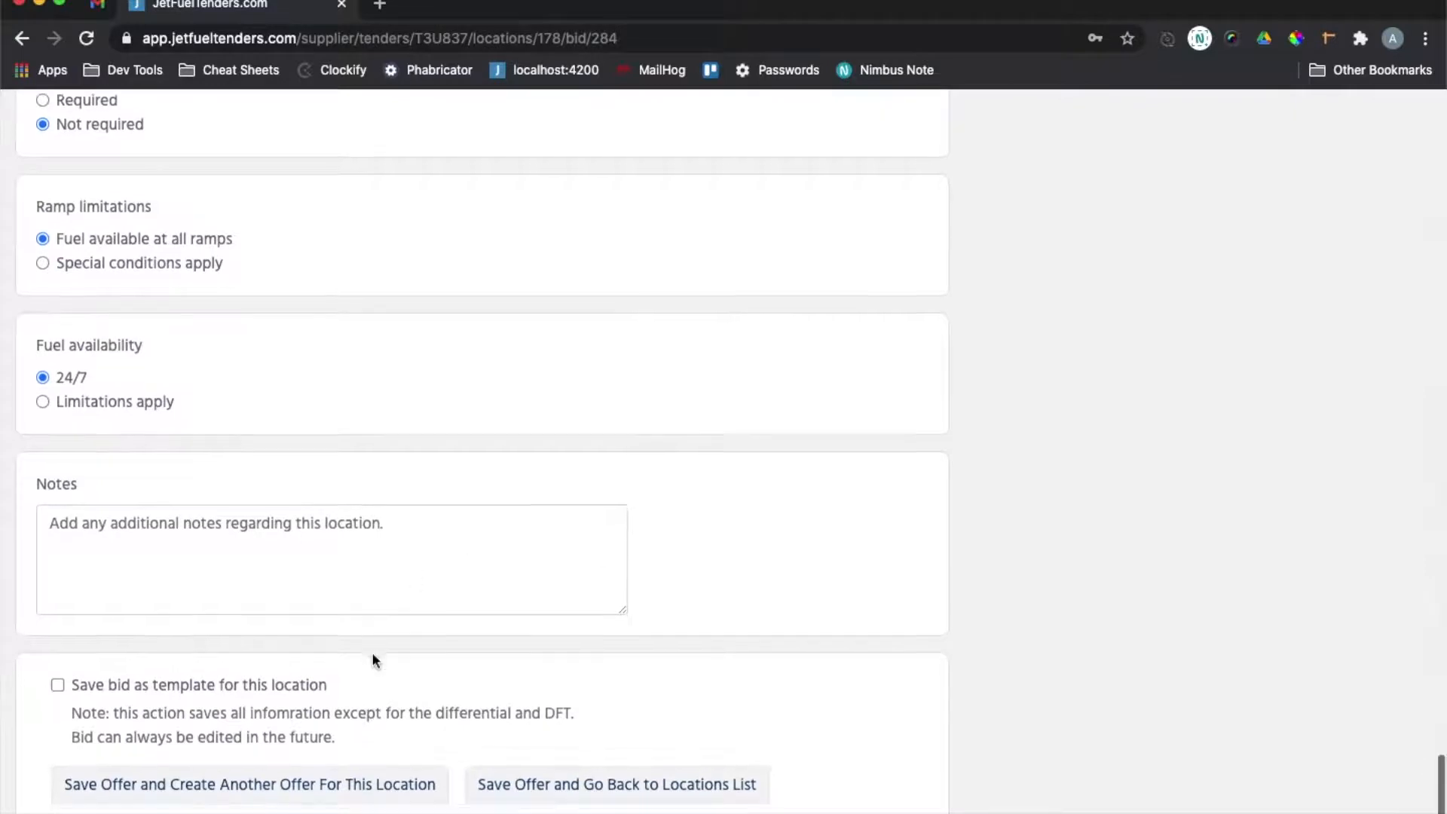
click(58, 687)
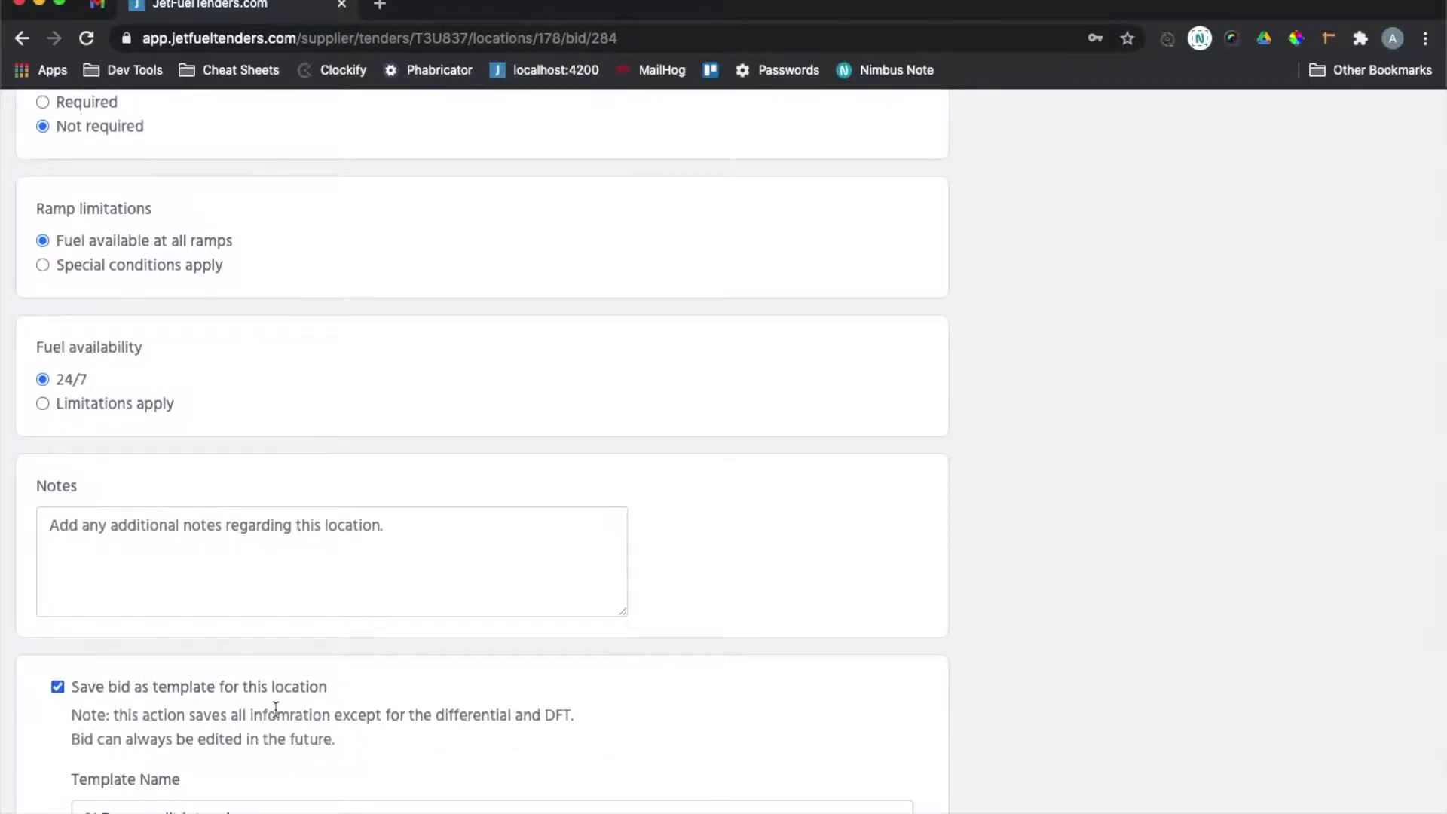
scroll(276, 710, down, 3)
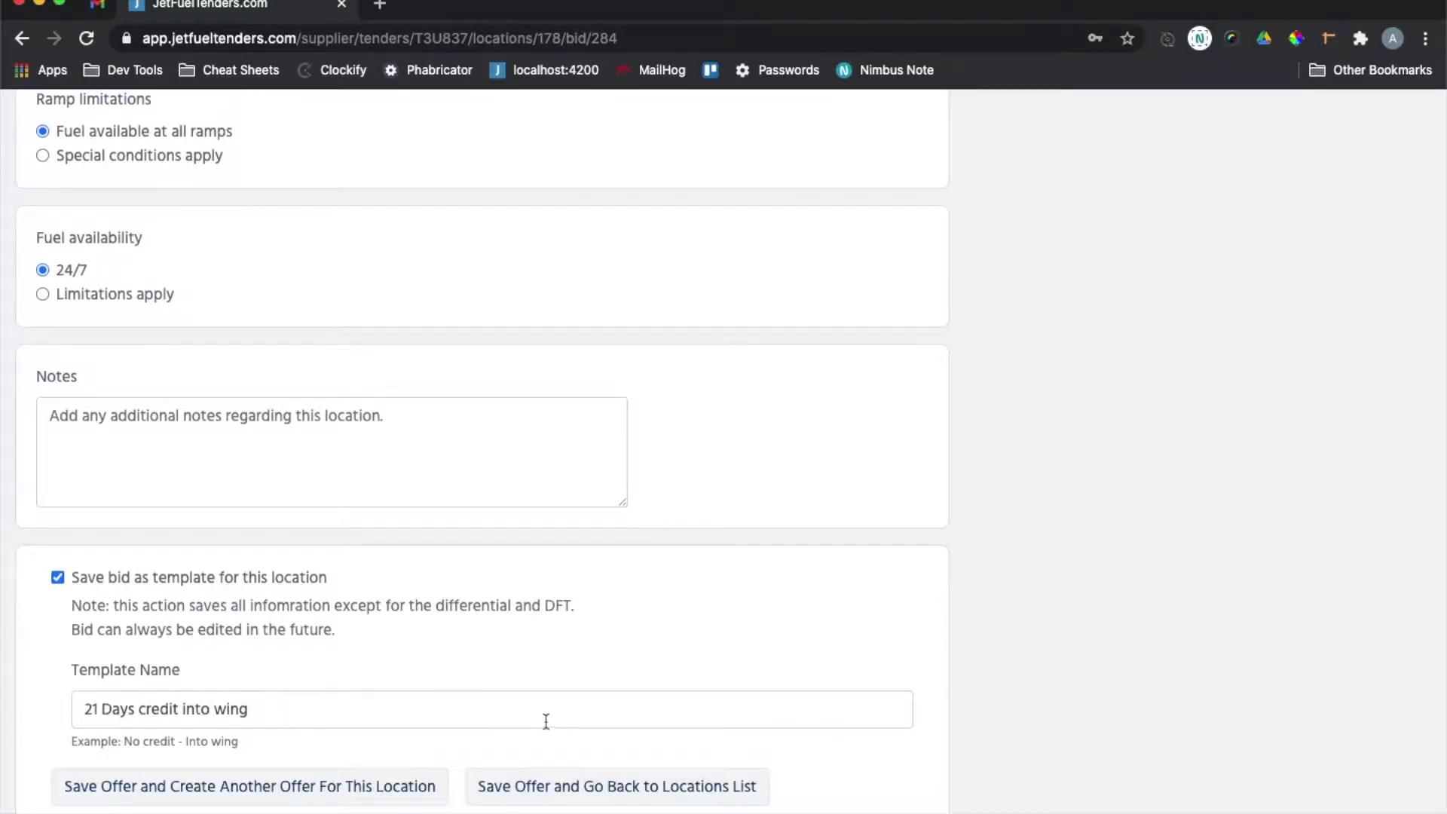
click(580, 786)
scroll(951, 673, down, 2)
scroll(952, 672, down, 3)
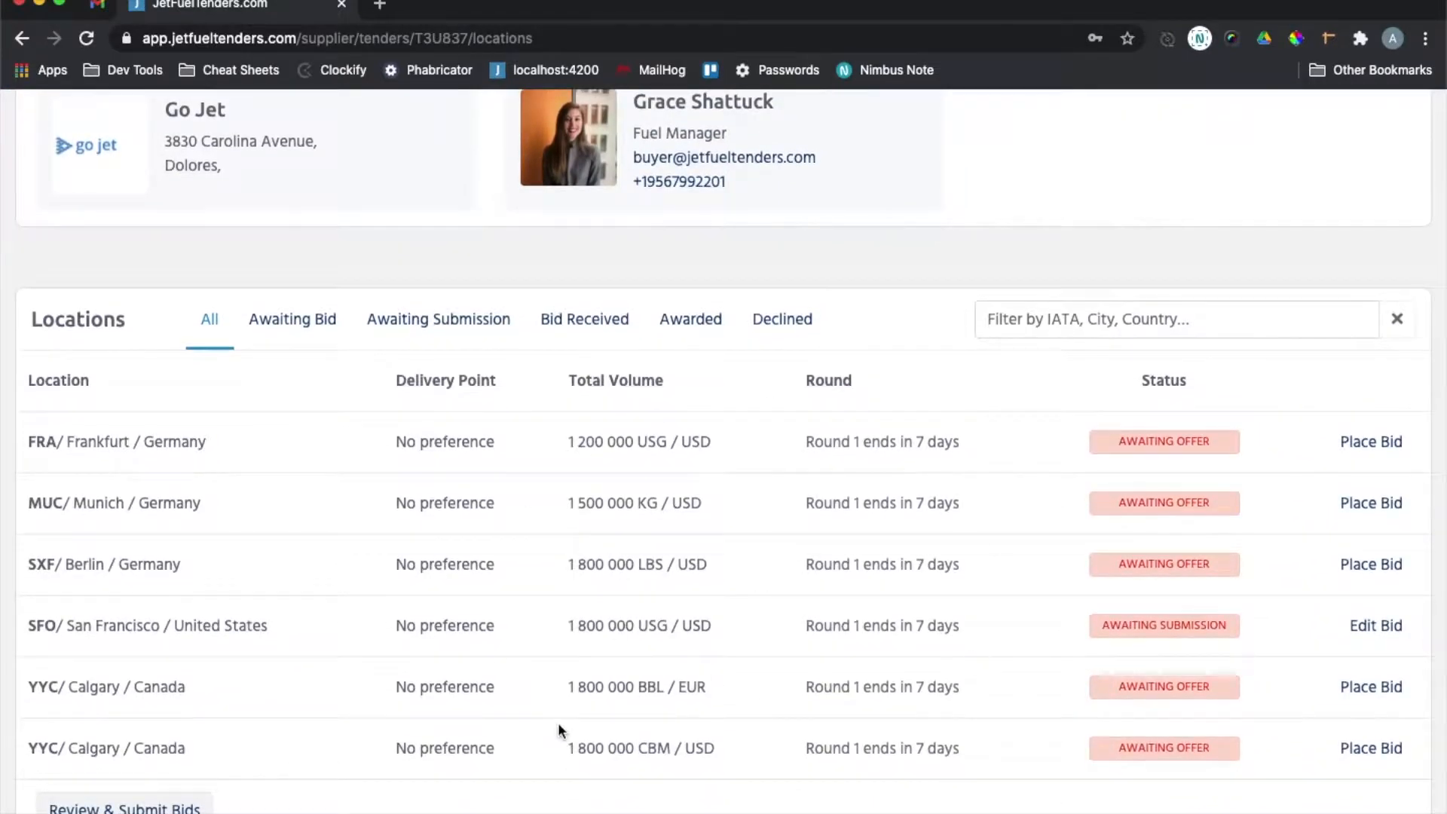
Step: Open the tender's bid review and examine the bids awaiting submission and the locations without bids
click(132, 808)
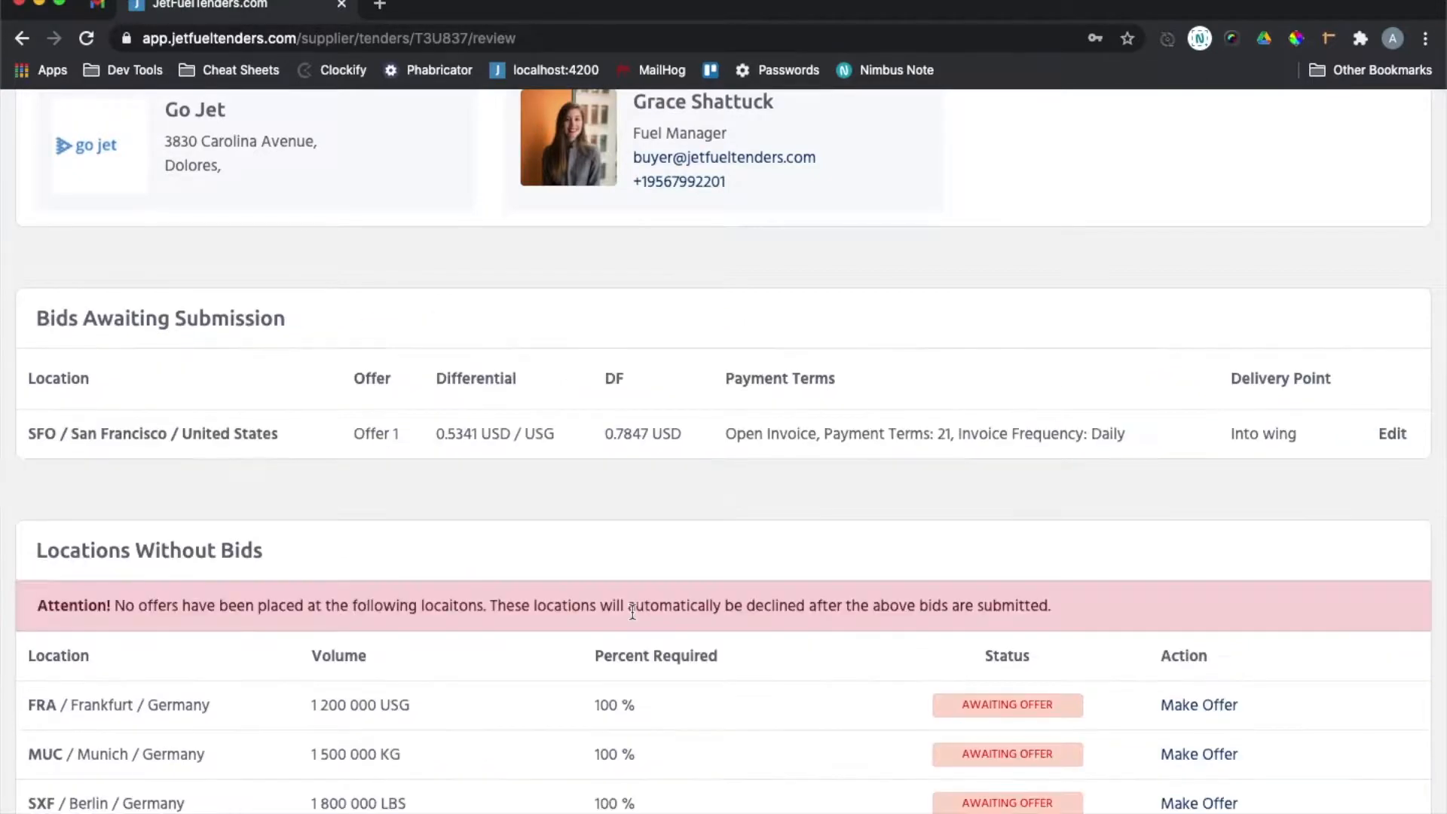
scroll(632, 612, up, 3)
scroll(630, 615, down, 1)
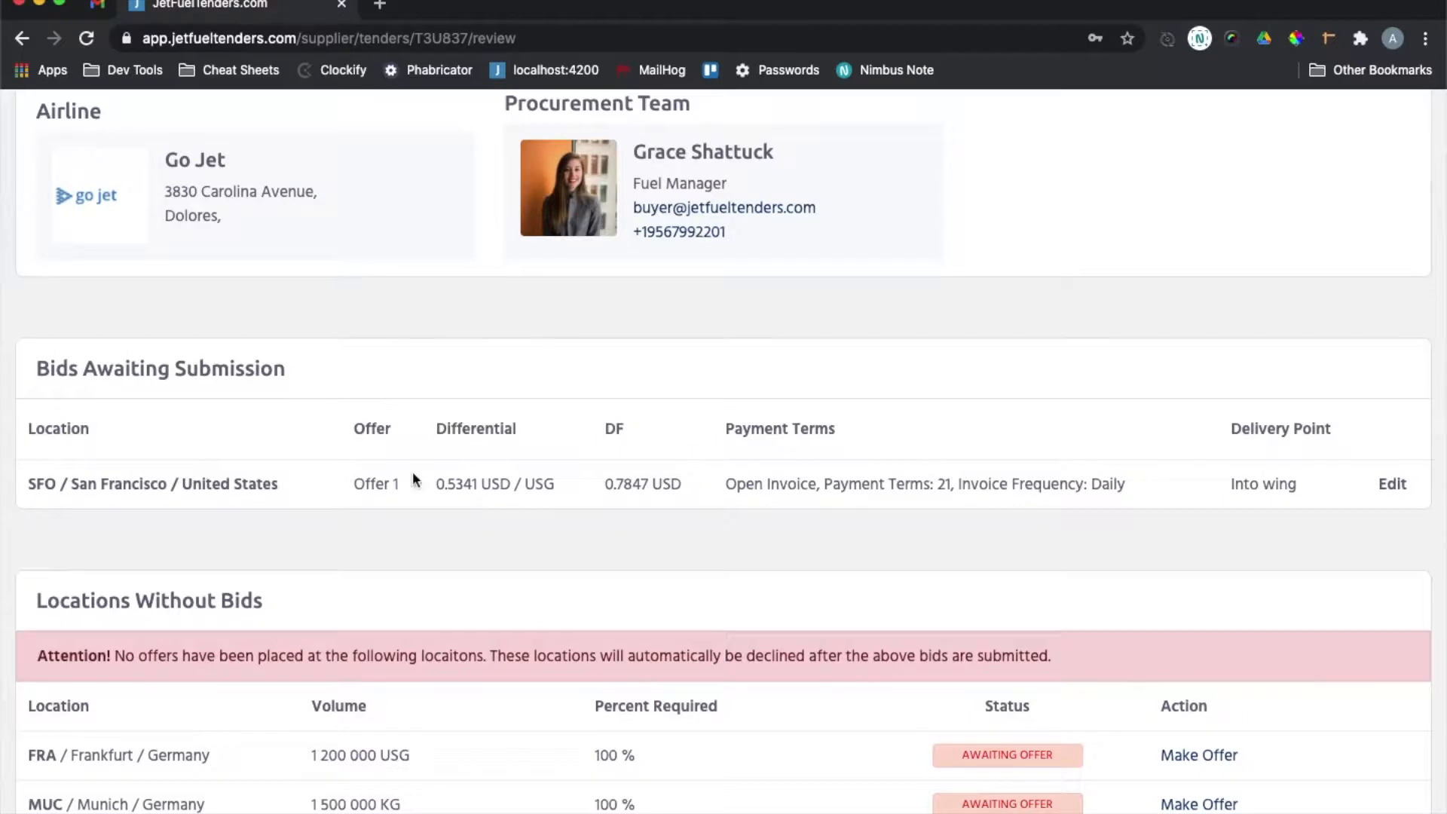
scroll(639, 424, down, 5)
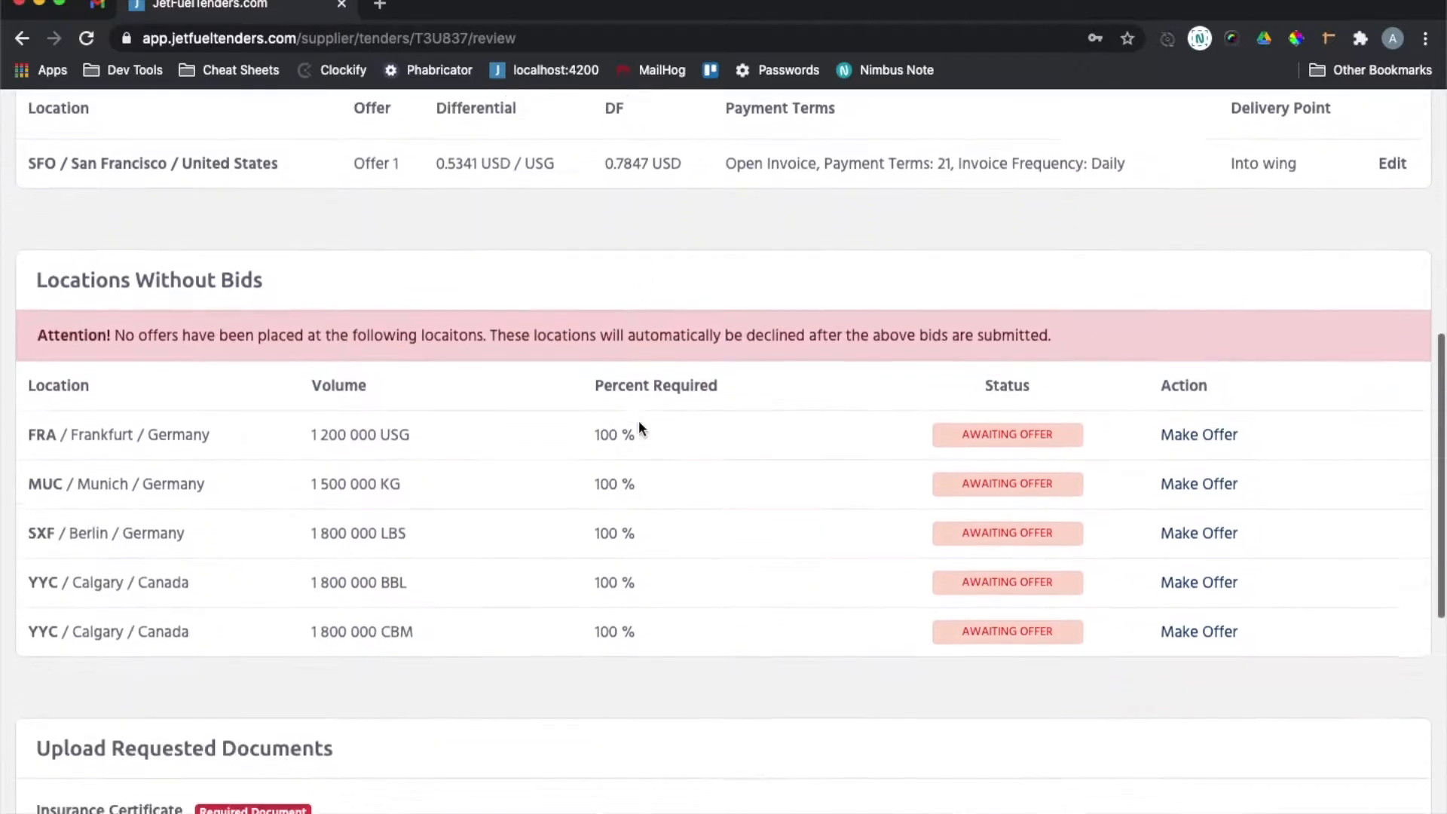
scroll(638, 423, down, 1)
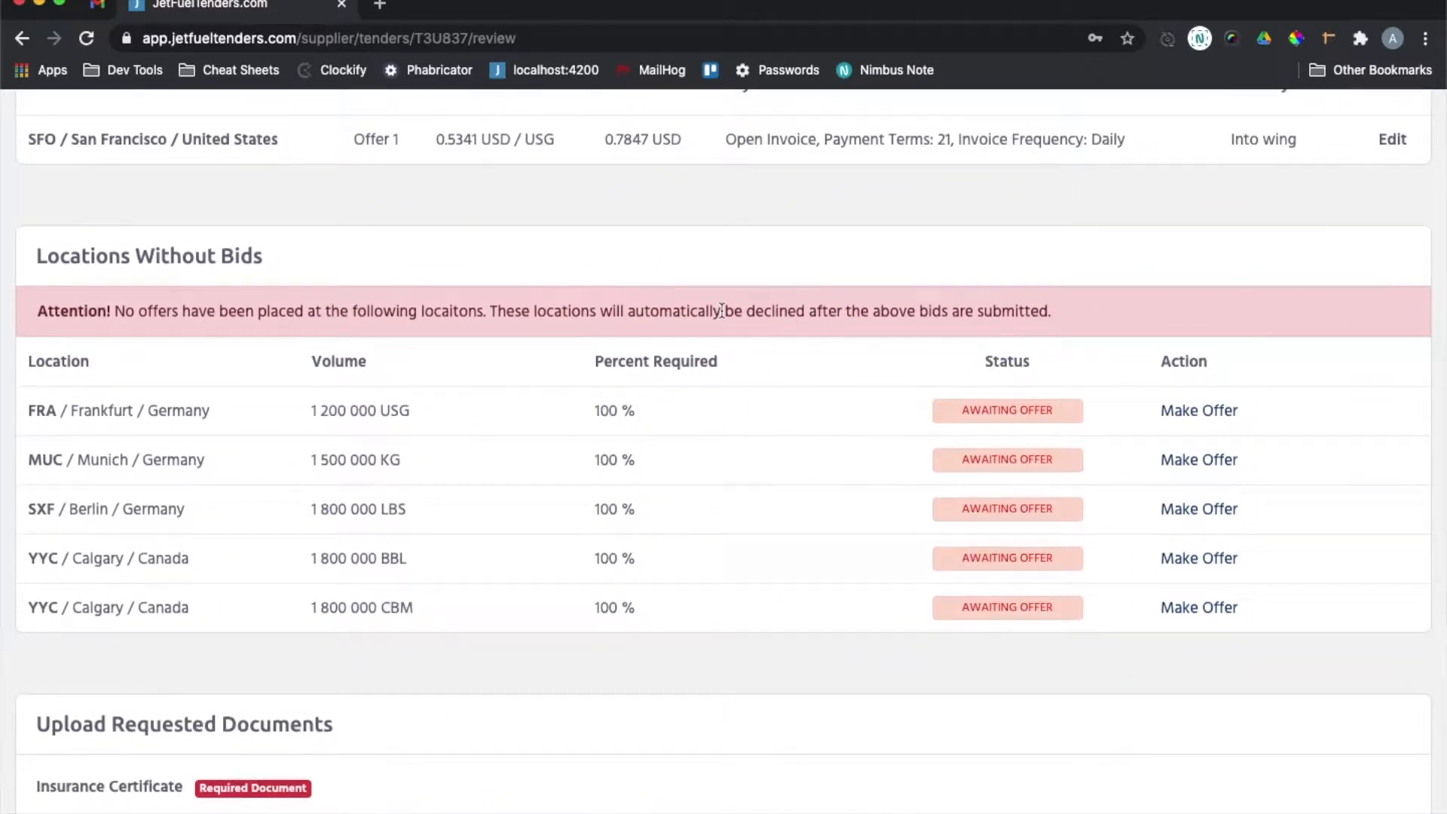
scroll(1145, 325, up, 1)
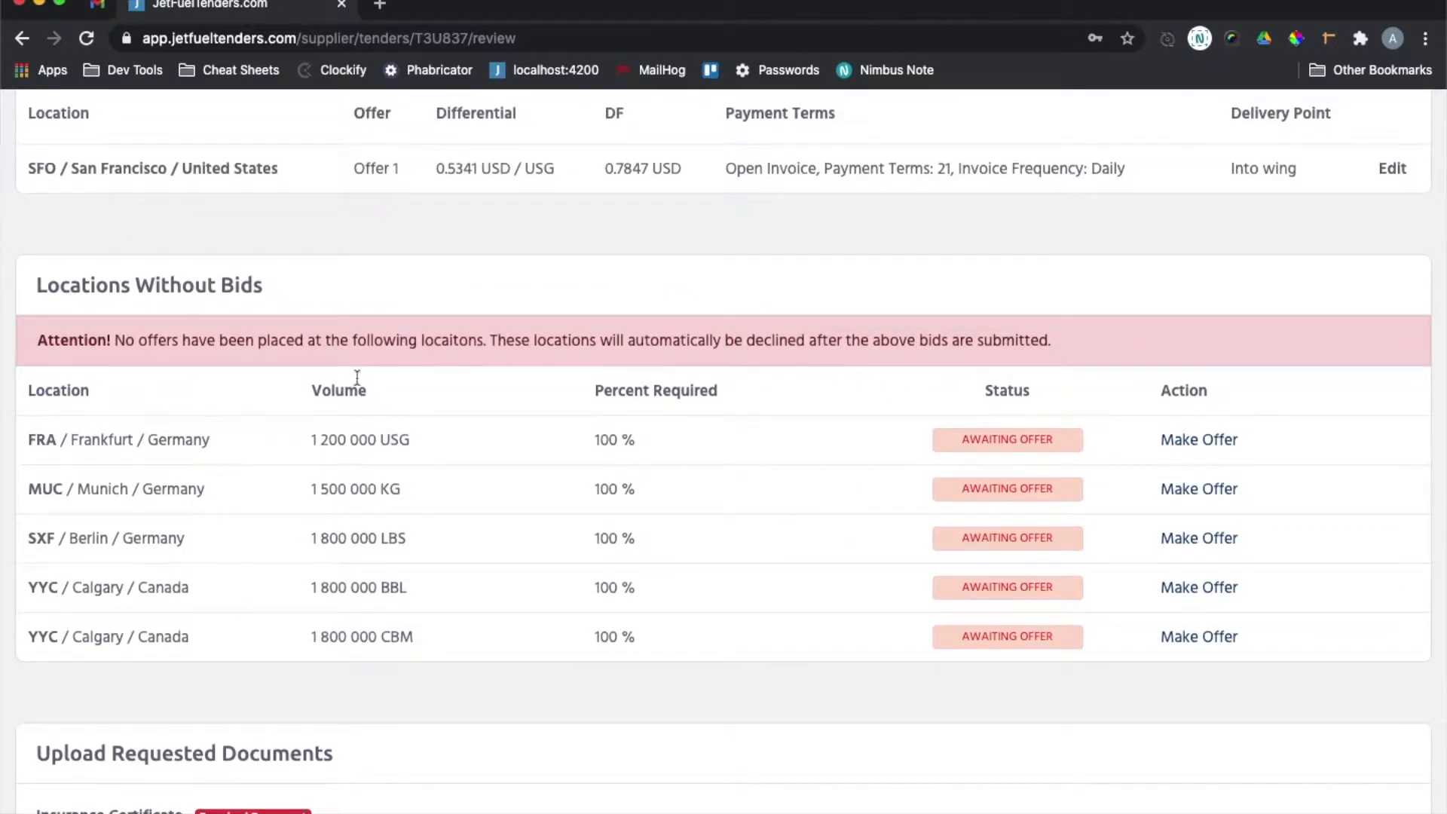
Step: Upload Insurance Certificate.pdf as the required insurance certificate and submit the tender's bids
scroll(348, 377, down, 5)
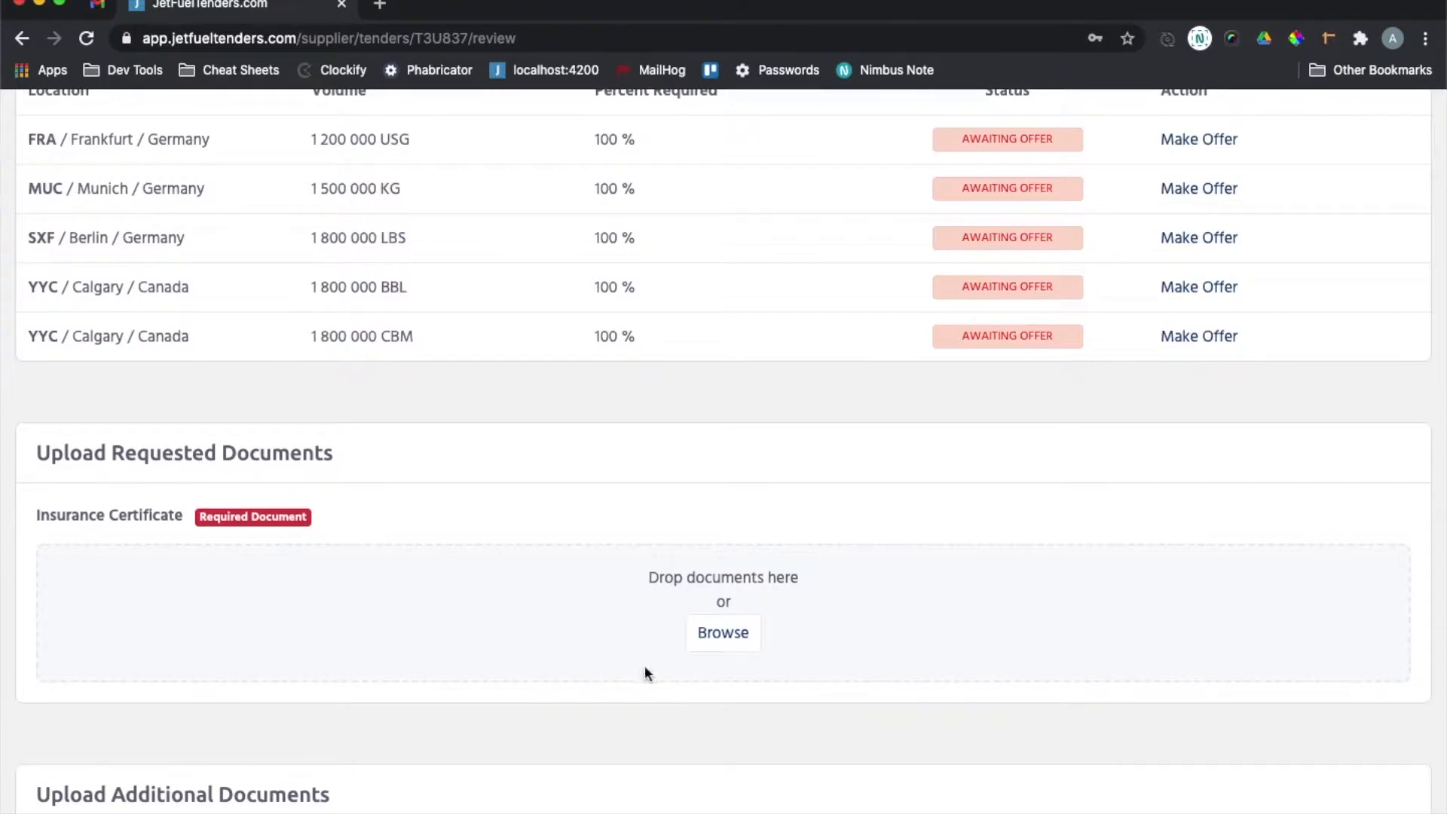
click(723, 635)
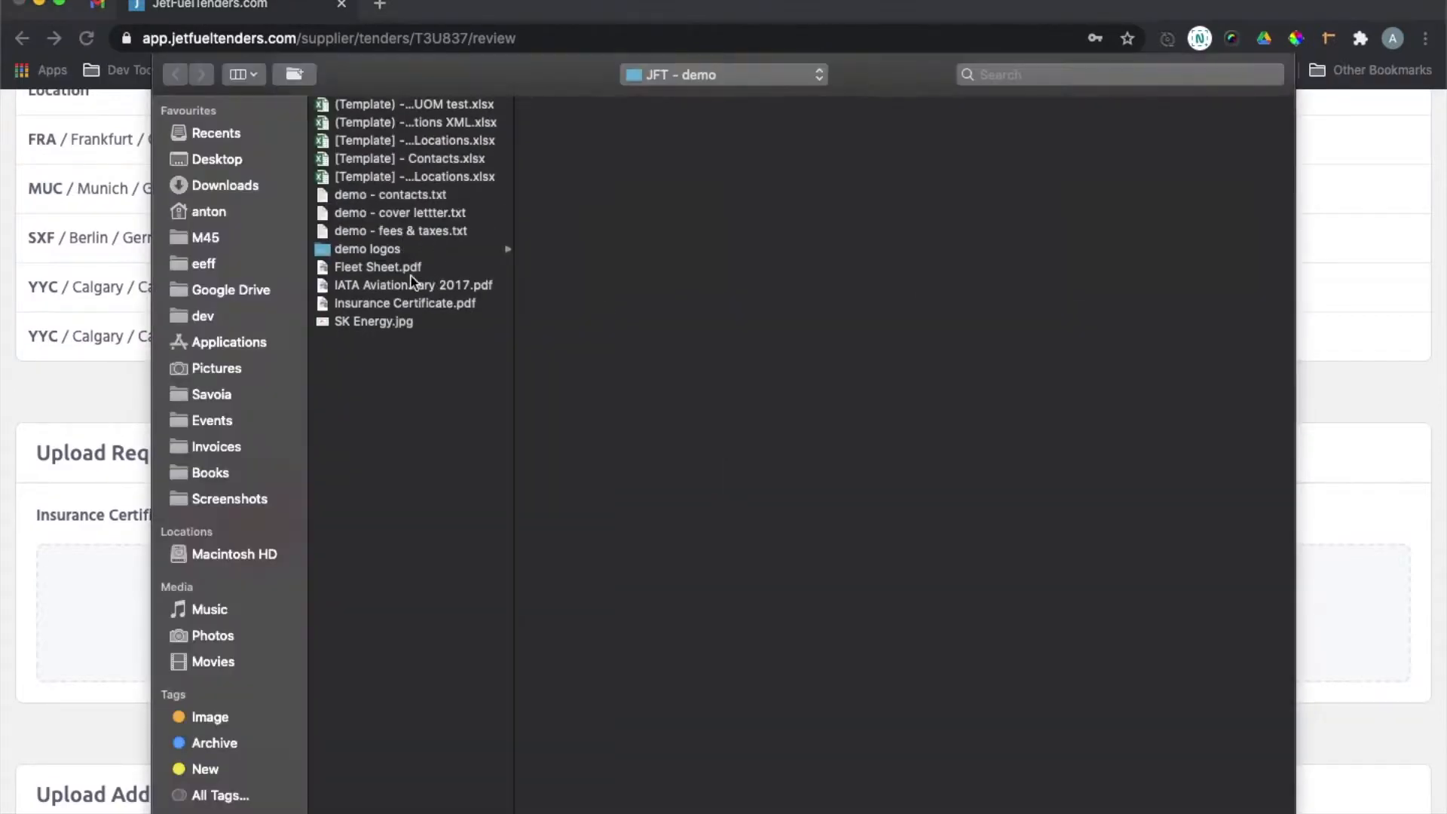
click(415, 304)
double_click(415, 305)
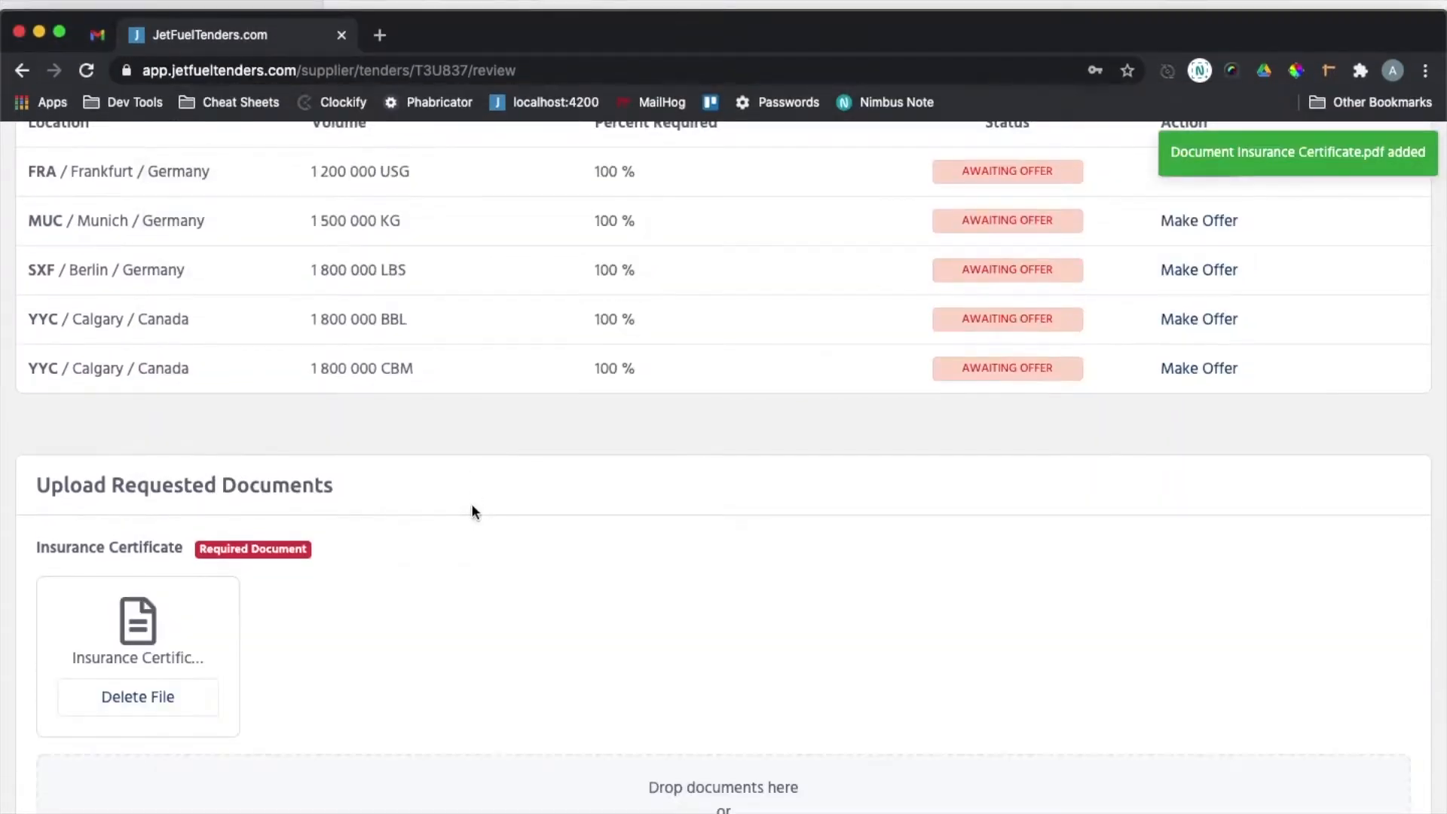
scroll(472, 505, down, 5)
scroll(471, 504, down, 2)
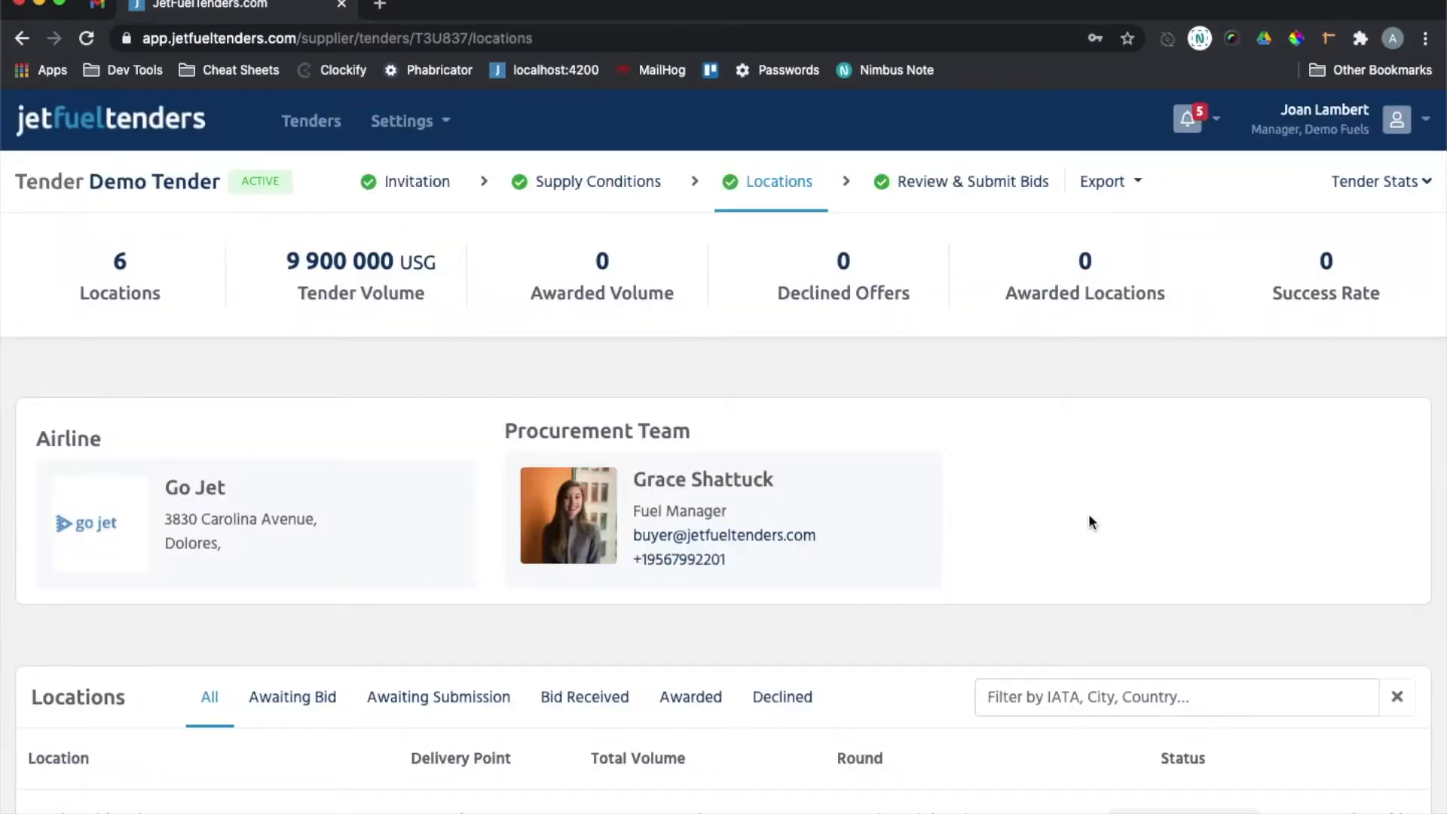
Step: Open the submitted San Francisco (SFO) bid from the locations list for viewing
scroll(1088, 514, down, 4)
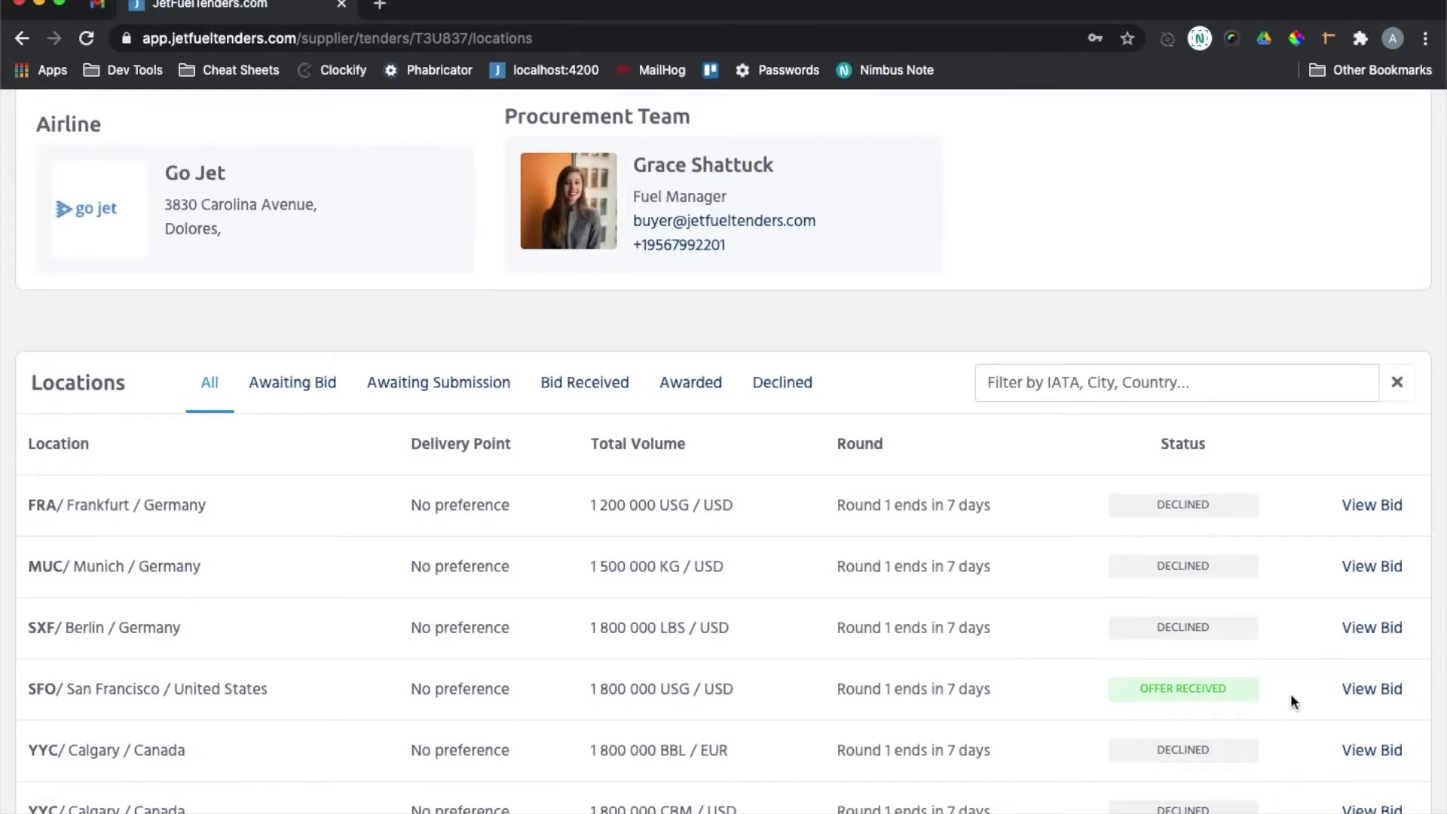
click(1357, 688)
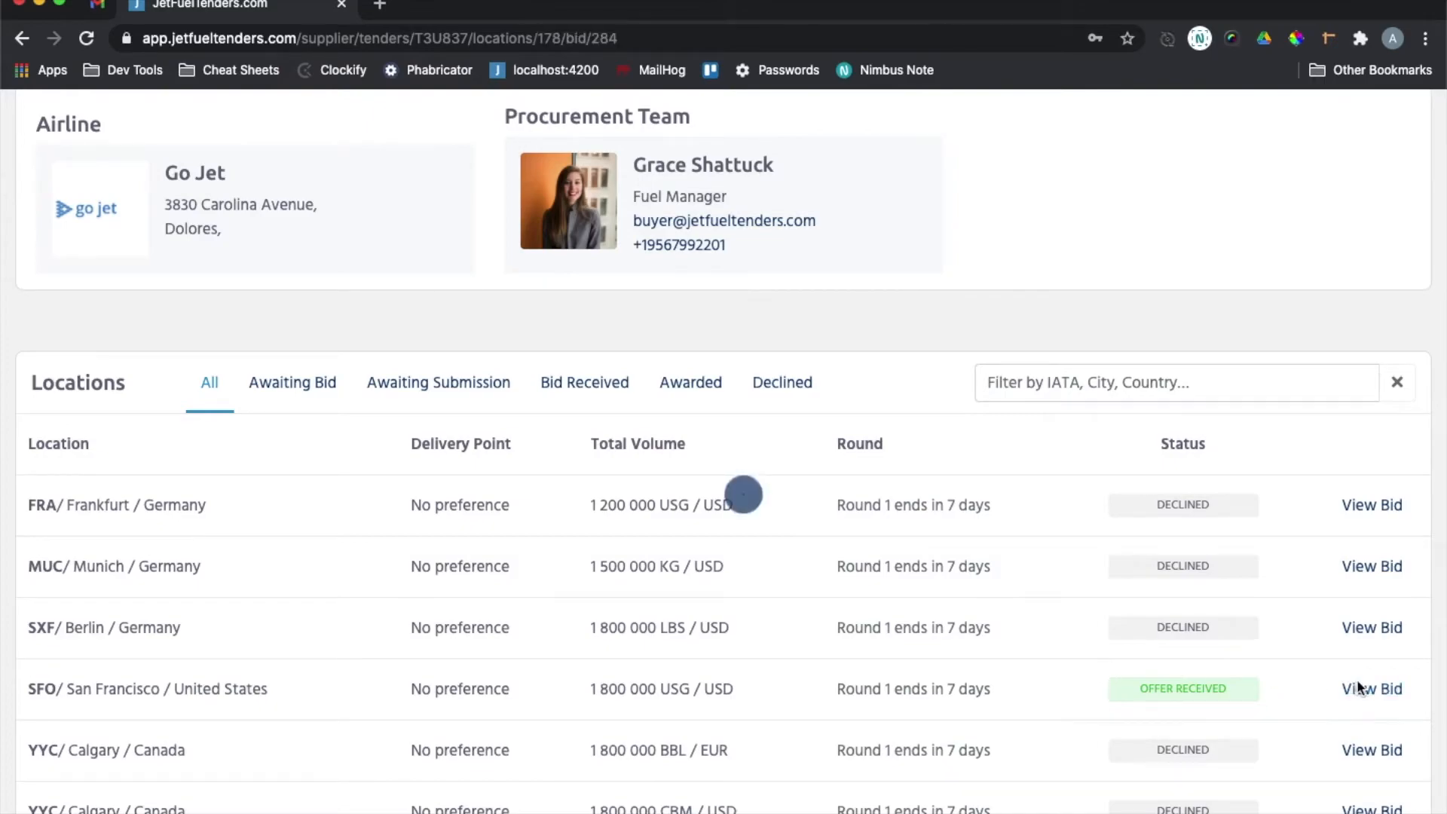